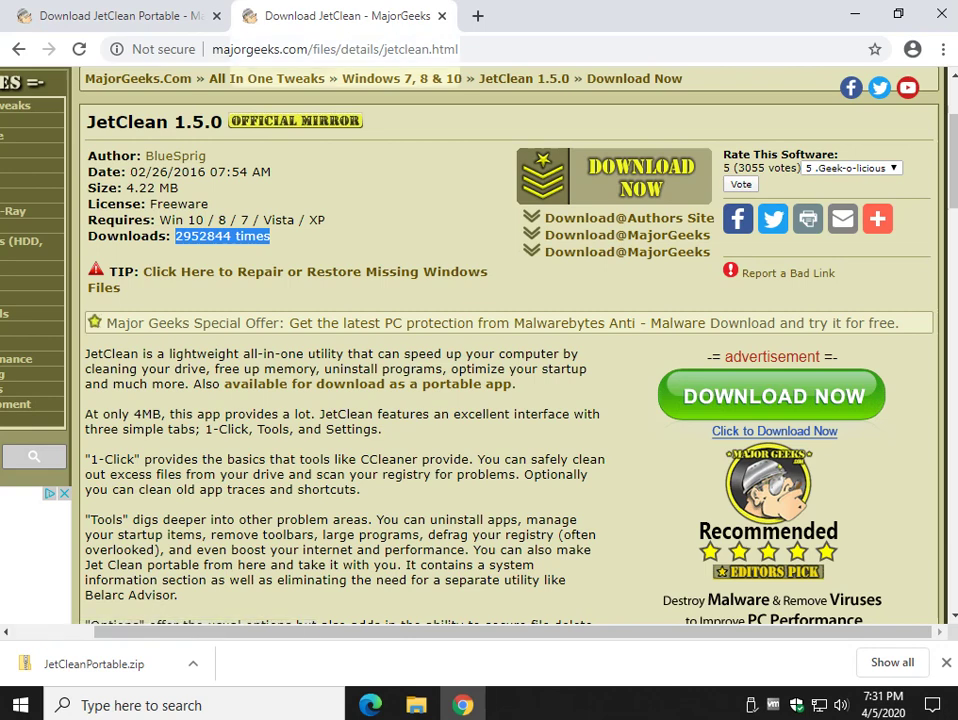
- Close the JetClean 1.5.0 download page, put the browser out of the way and open the Downloads folder
{"action": "left_click", "coordinate": [442, 16]}
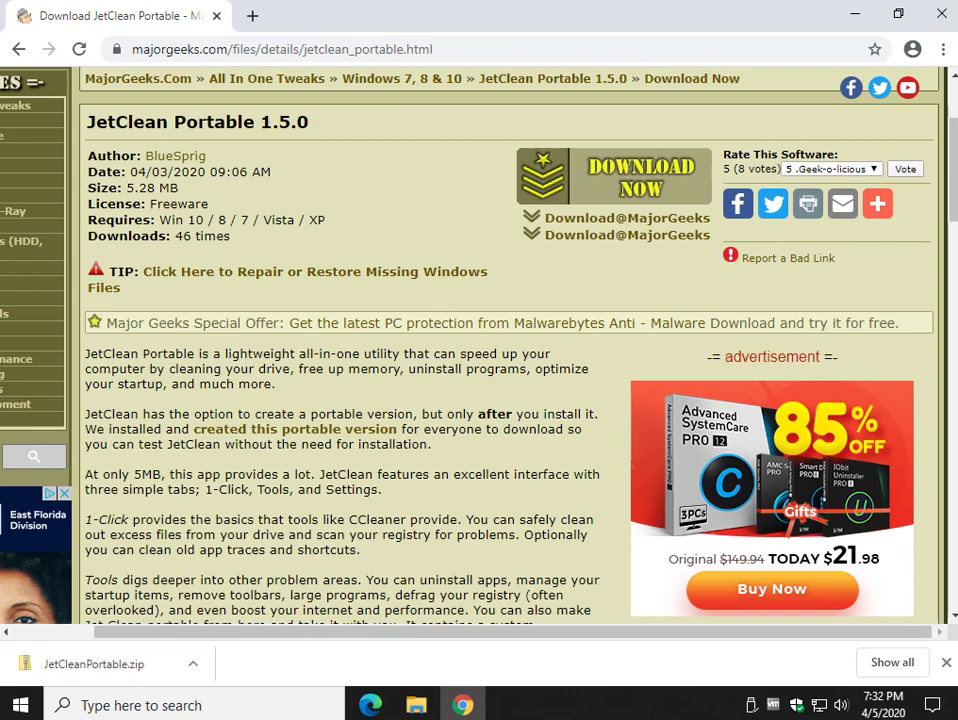
{"action": "left_click", "coordinate": [855, 14]}
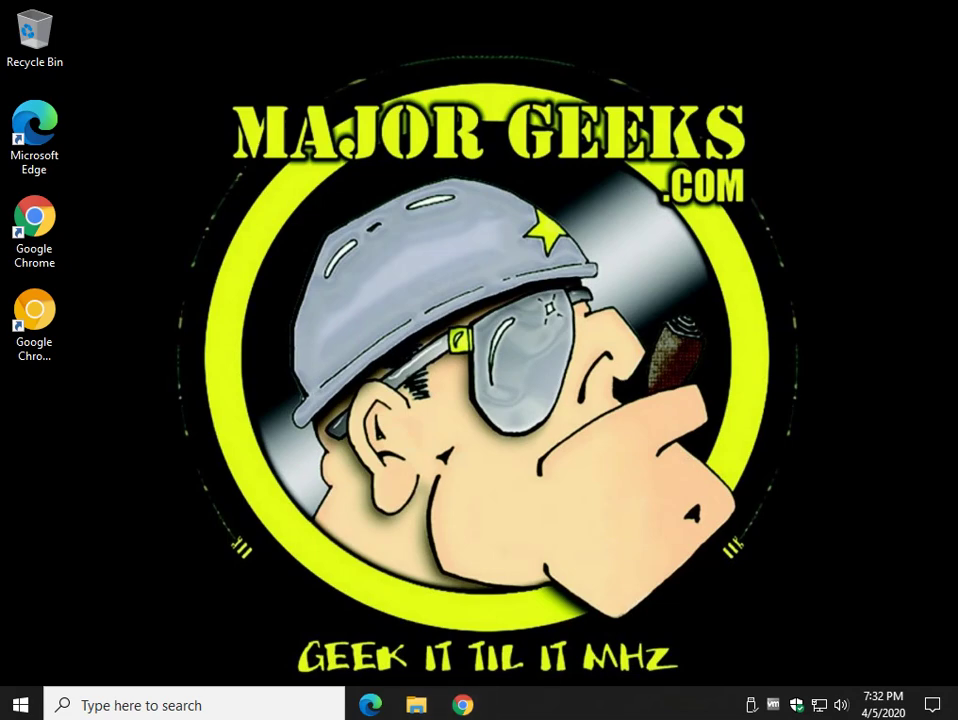
{"action": "left_click", "coordinate": [416, 705]}
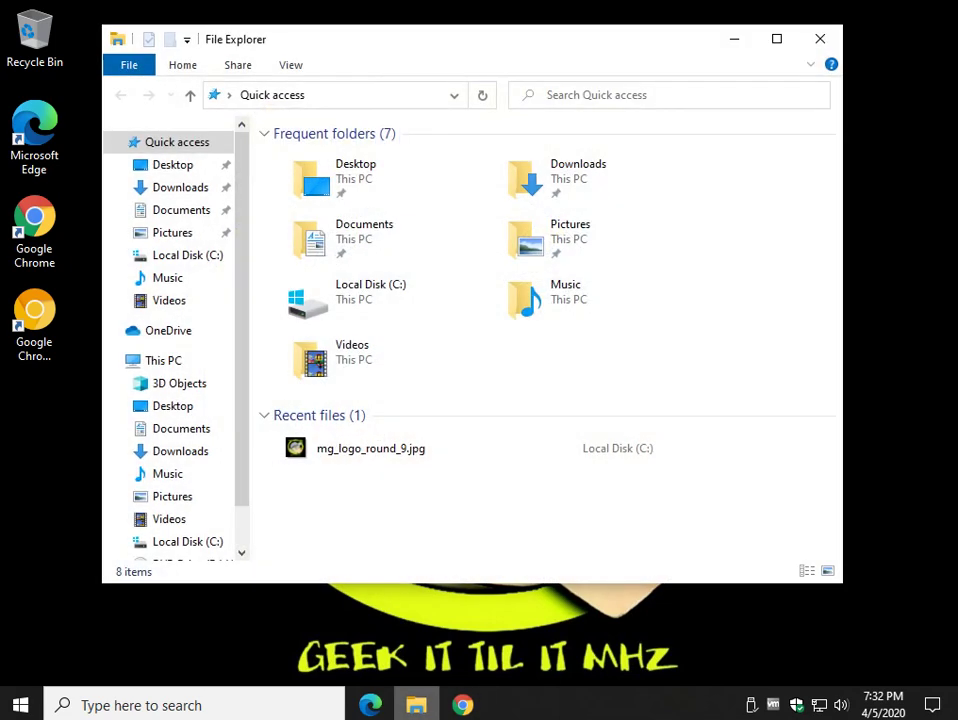
{"action": "left_click", "coordinate": [180, 187]}
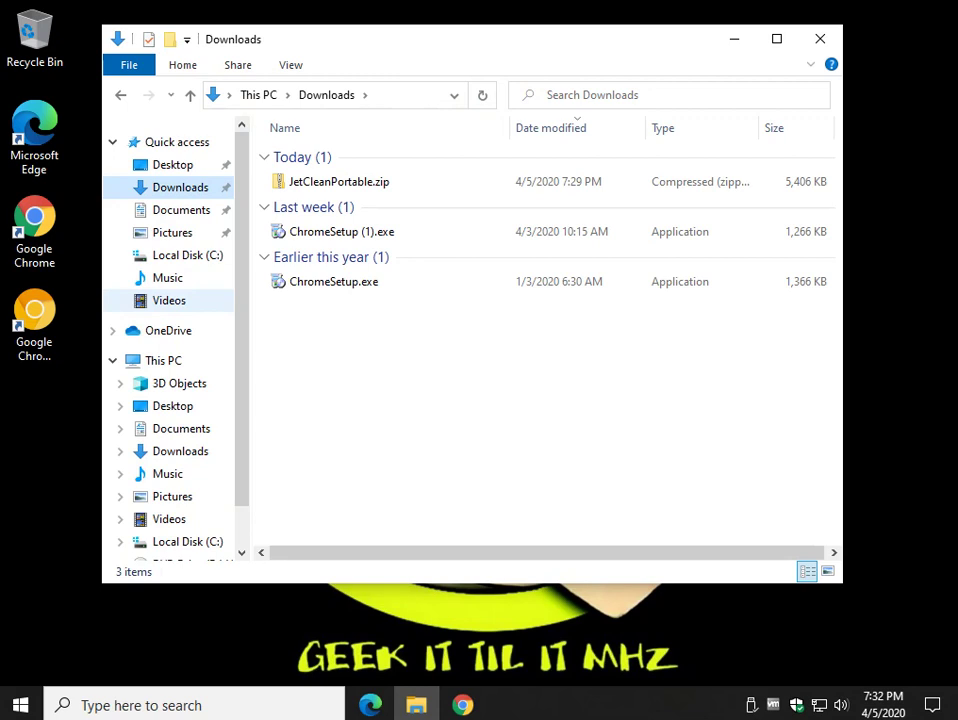
- Extract all of JetCleanPortable.zip into a JetCleanPortable folder inside Downloads, and close the archive's window
{"action": "double_click", "coordinate": [338, 181]}
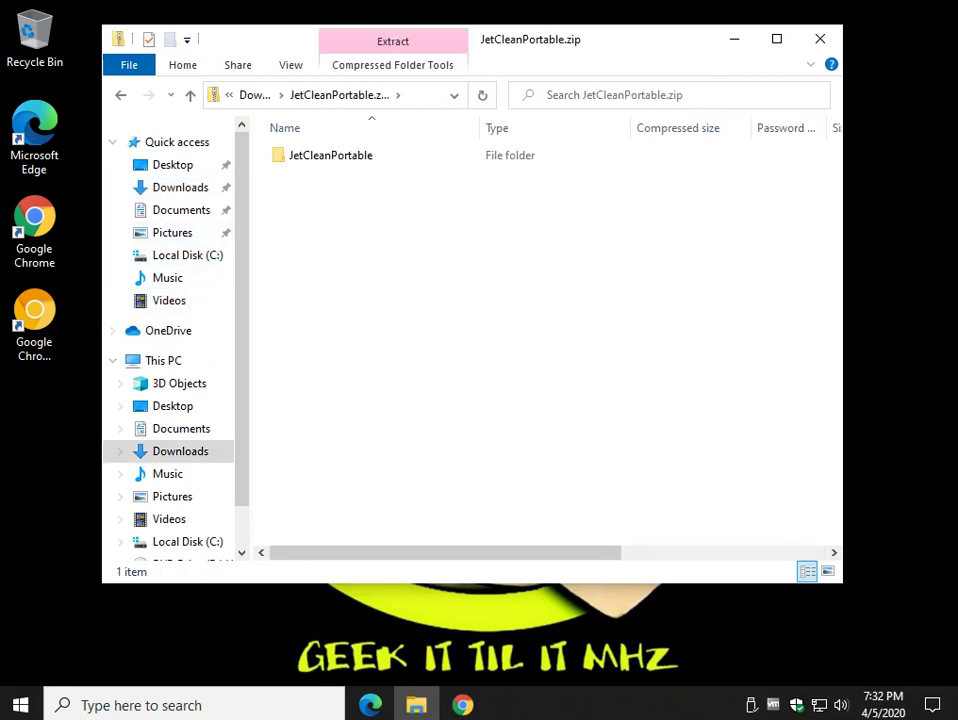
{"action": "left_click", "coordinate": [392, 65]}
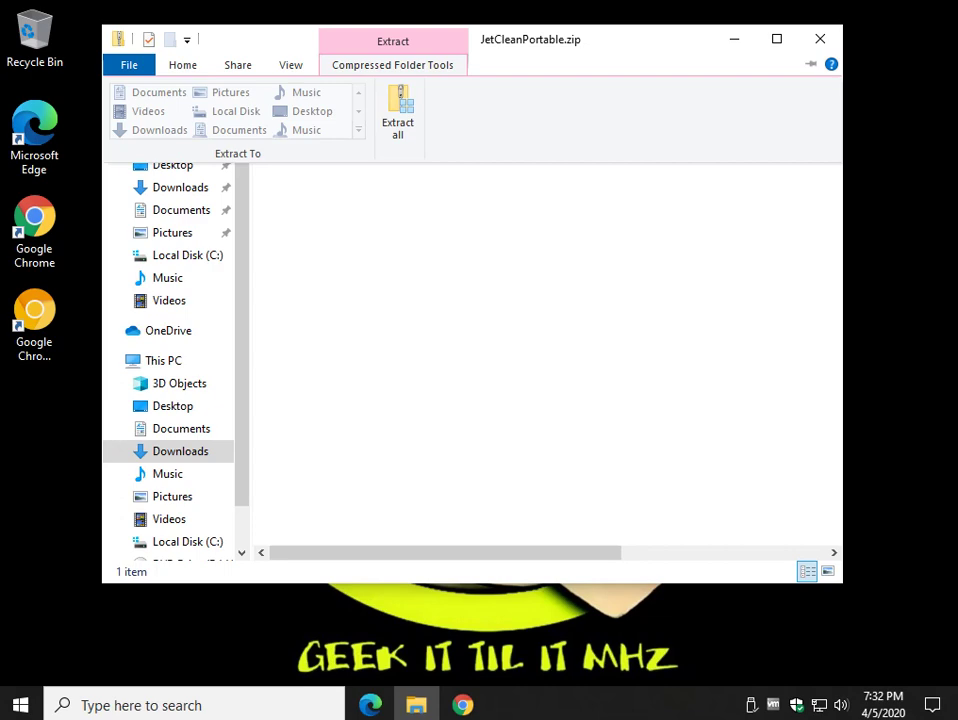
{"action": "left_click", "coordinate": [398, 110]}
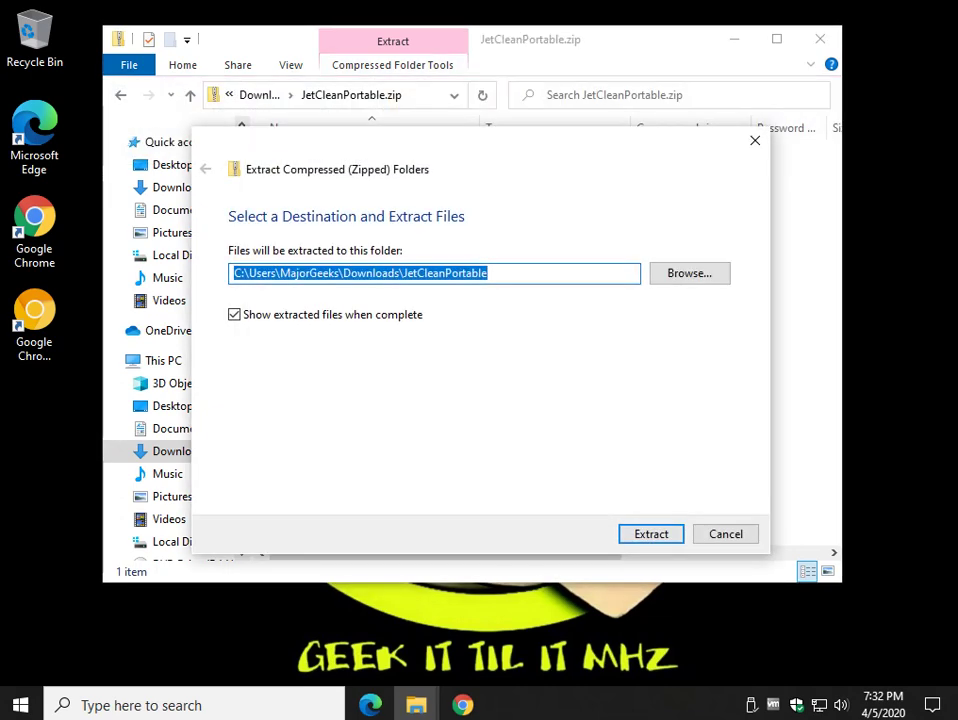
{"action": "left_click", "coordinate": [651, 534]}
{"action": "left_click", "coordinate": [820, 39]}
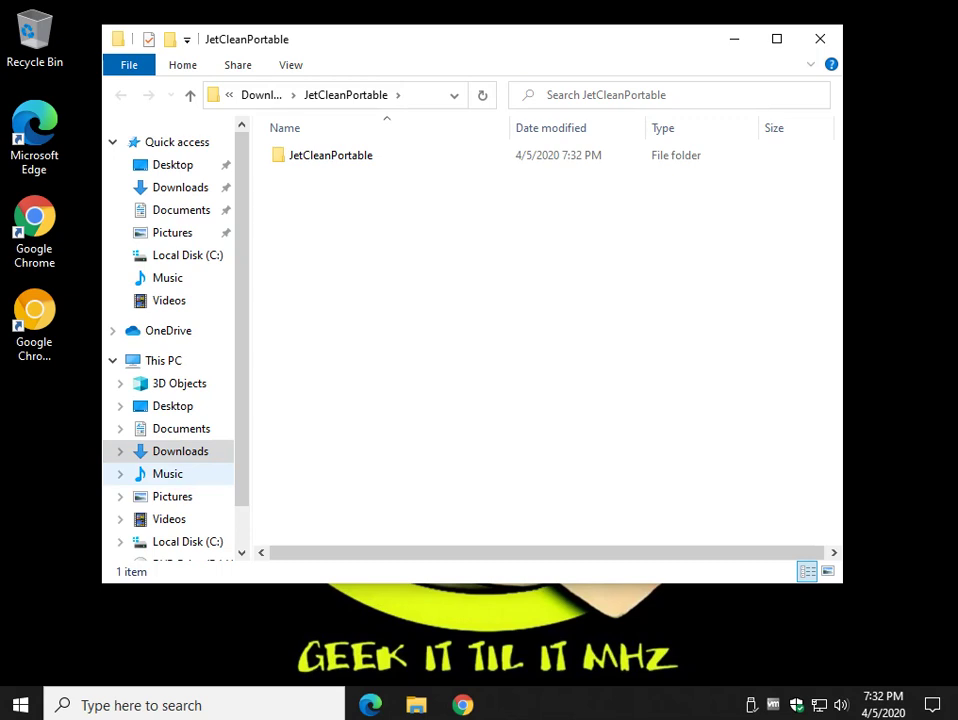
- Run JetClean.exe from the extracted inner JetCleanPortable folder, allowing it to make changes to the device
{"action": "left_click", "coordinate": [180, 452]}
{"action": "left_click", "coordinate": [330, 201]}
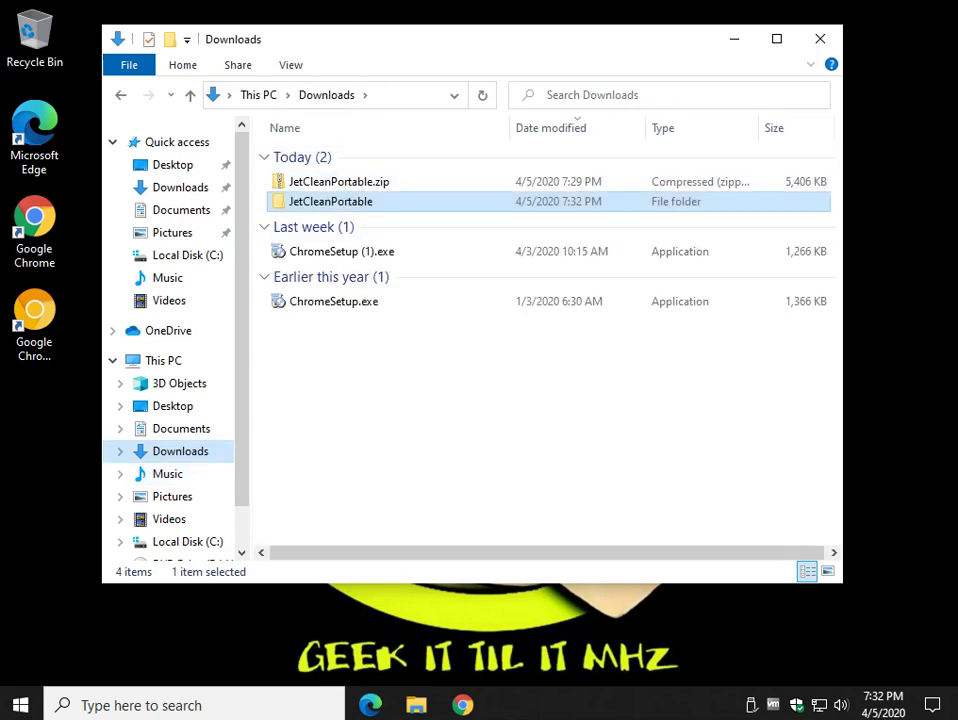
{"action": "double_click", "coordinate": [330, 201]}
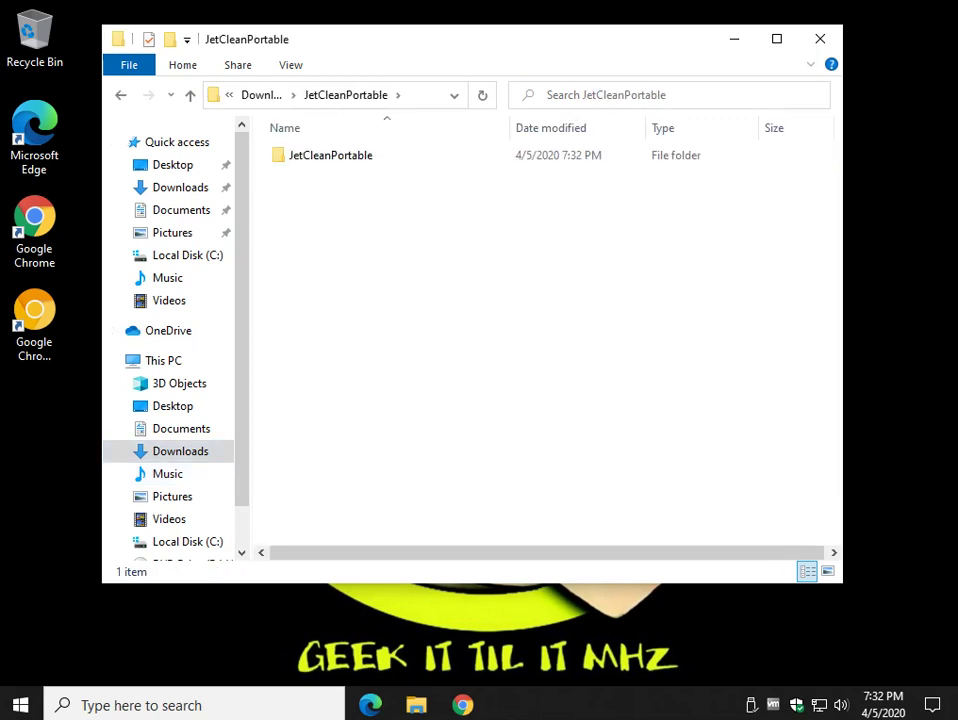
{"action": "double_click", "coordinate": [330, 155]}
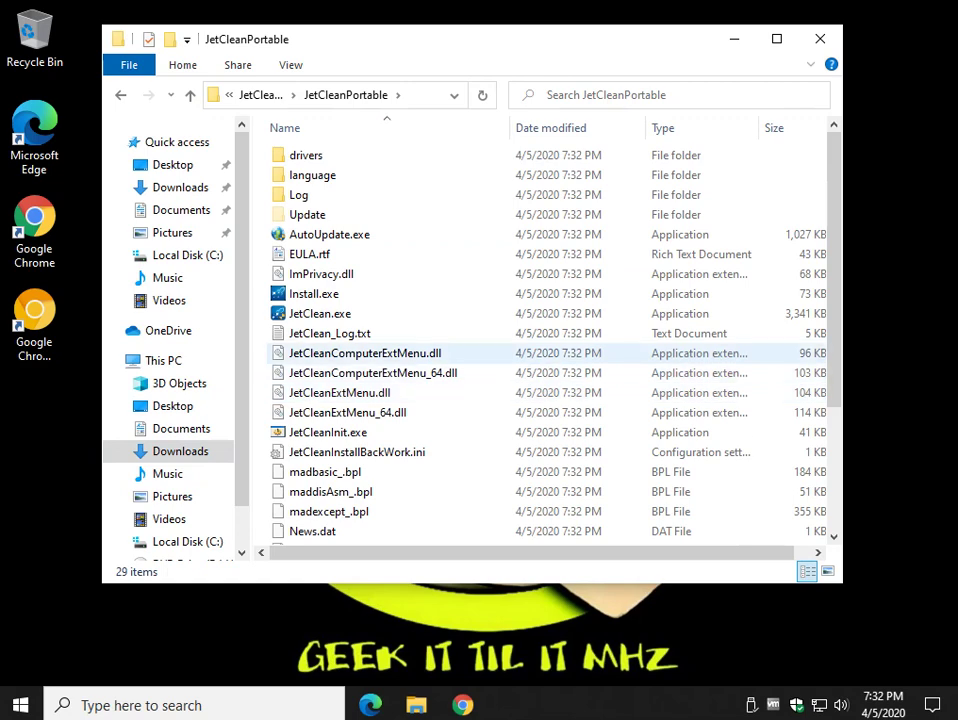
{"action": "double_click", "coordinate": [320, 313]}
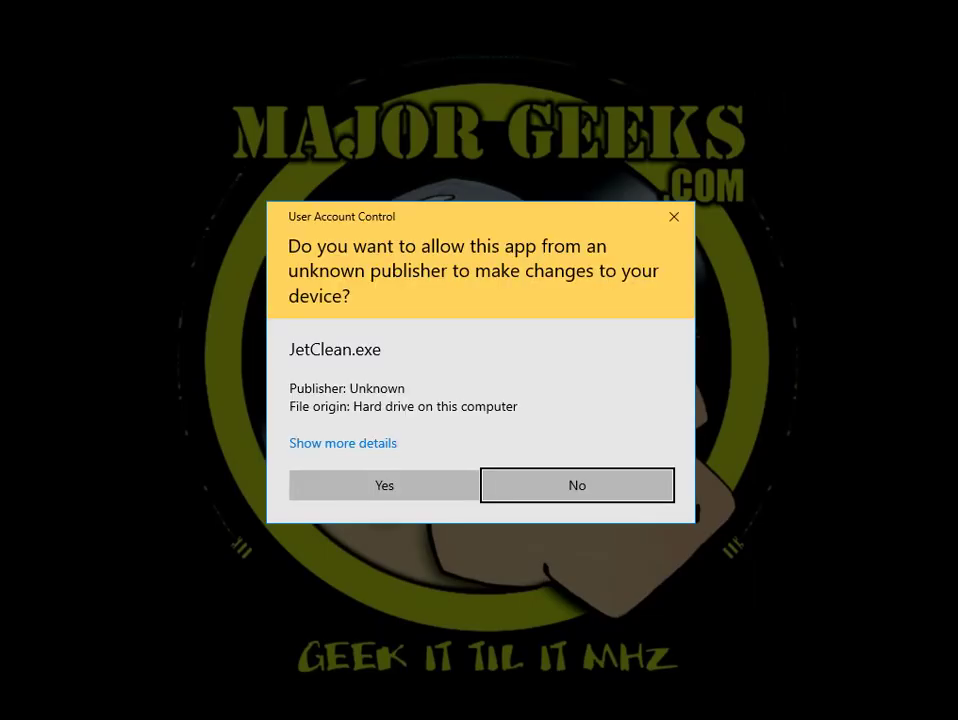
{"action": "left_click", "coordinate": [384, 485]}
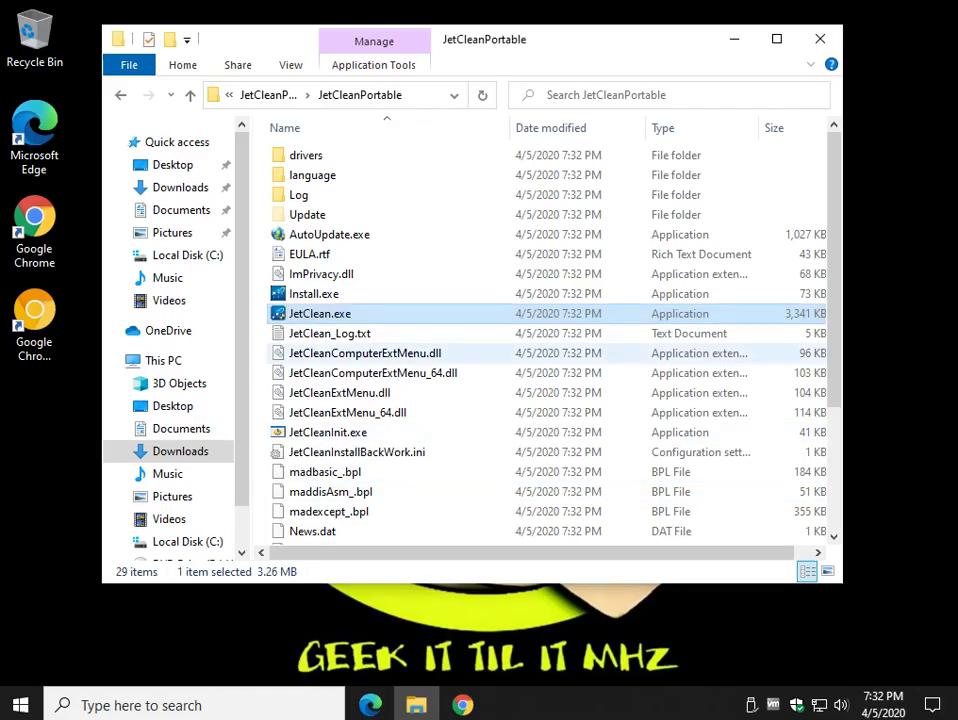
{"action": "left_click", "coordinate": [733, 38]}
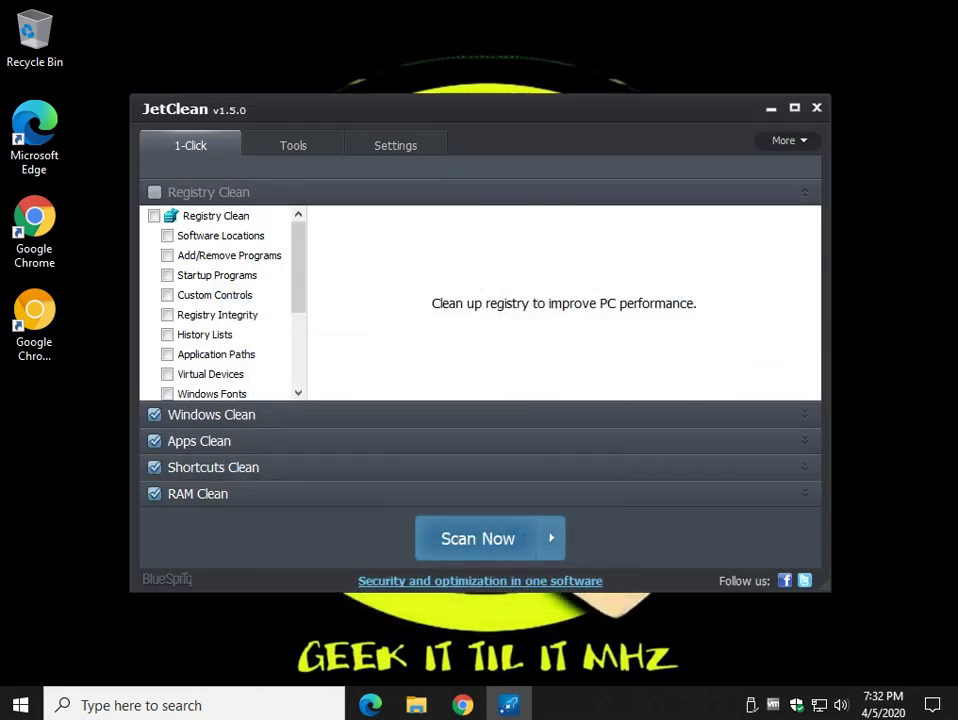
{"action": "left_click_drag", "start_coordinate": [418, 115], "coordinate": [396, 73]}
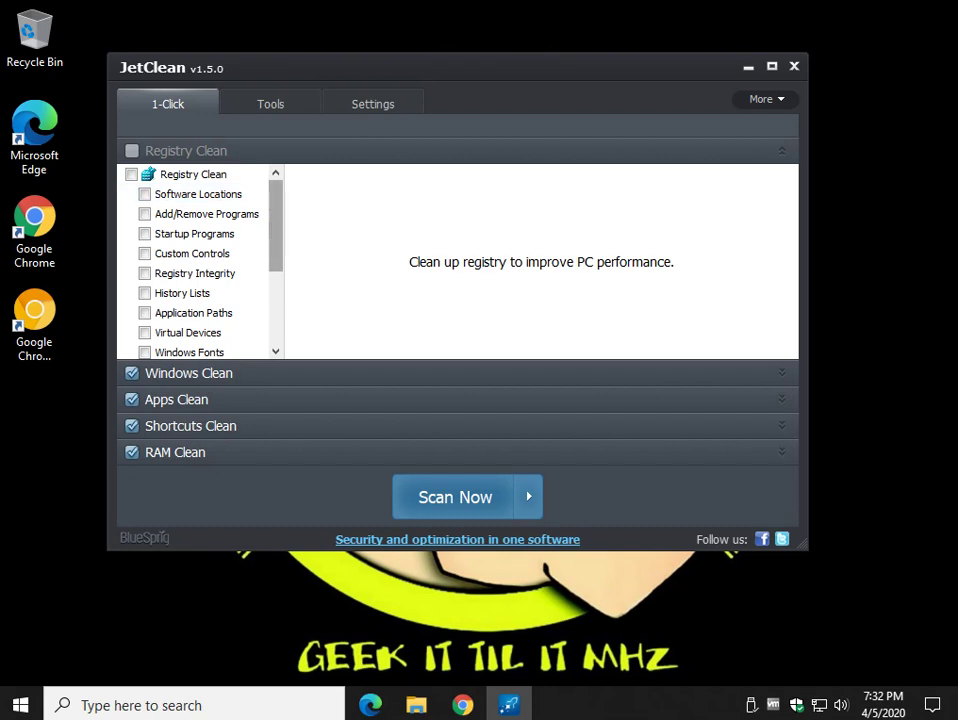
- Examine the cleaning options offered under Registry Clean, Windows Clean, Apps Clean, Shortcuts Clean and RAM Clean
{"action": "scroll", "coordinate": [195, 262], "scroll_direction": "down", "scroll_amount": 3}
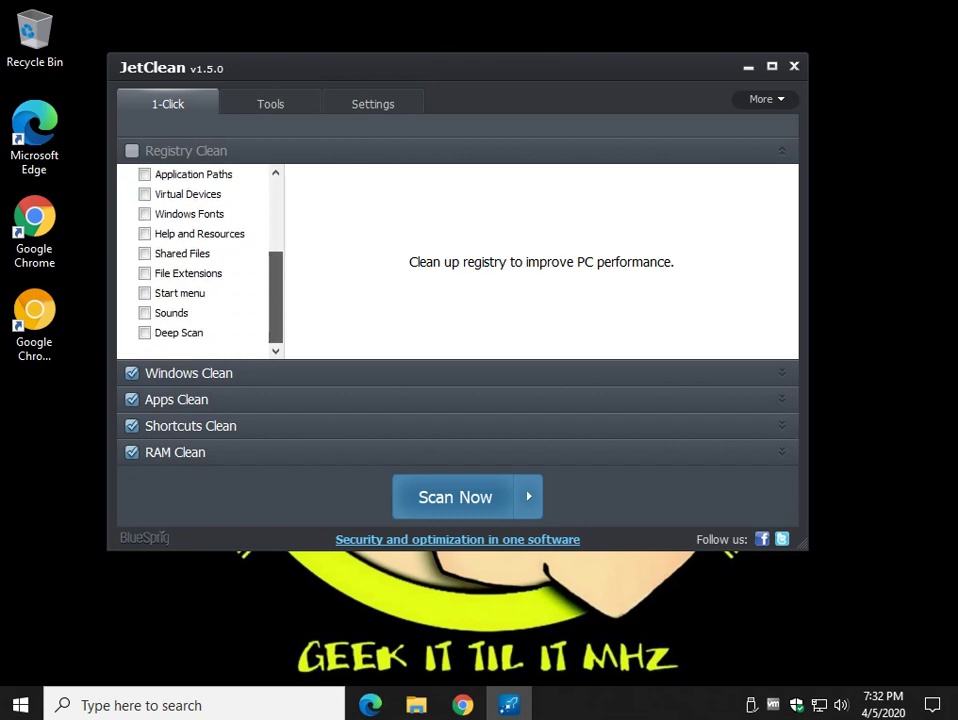
{"action": "scroll", "coordinate": [200, 262], "scroll_direction": "up", "scroll_amount": 3}
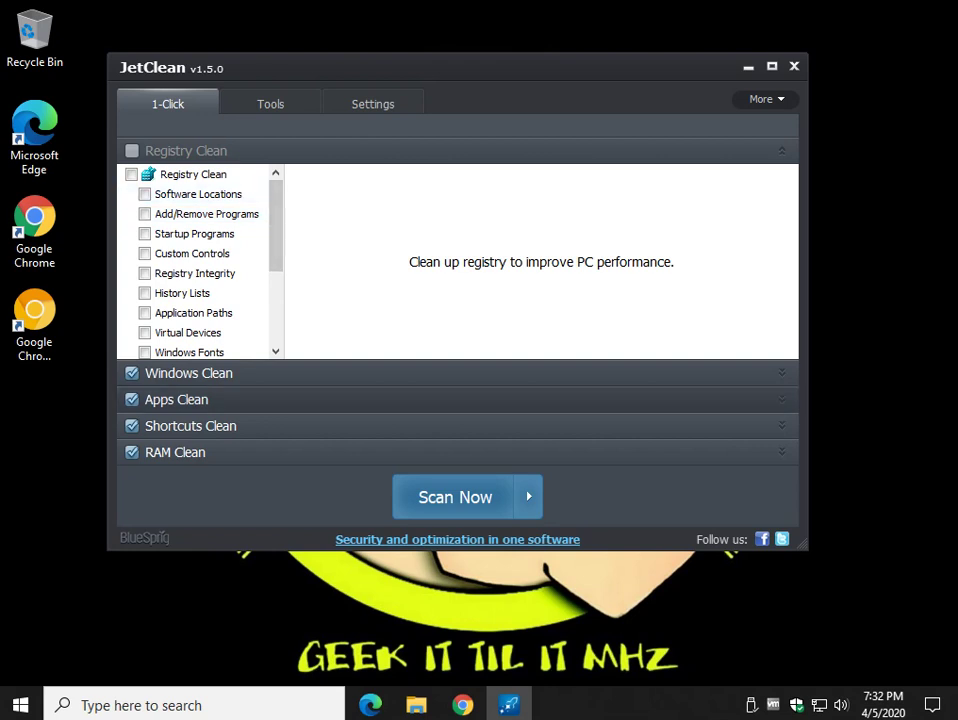
{"action": "left_click", "coordinate": [189, 372]}
{"action": "scroll", "coordinate": [200, 290], "scroll_direction": "down", "scroll_amount": 4}
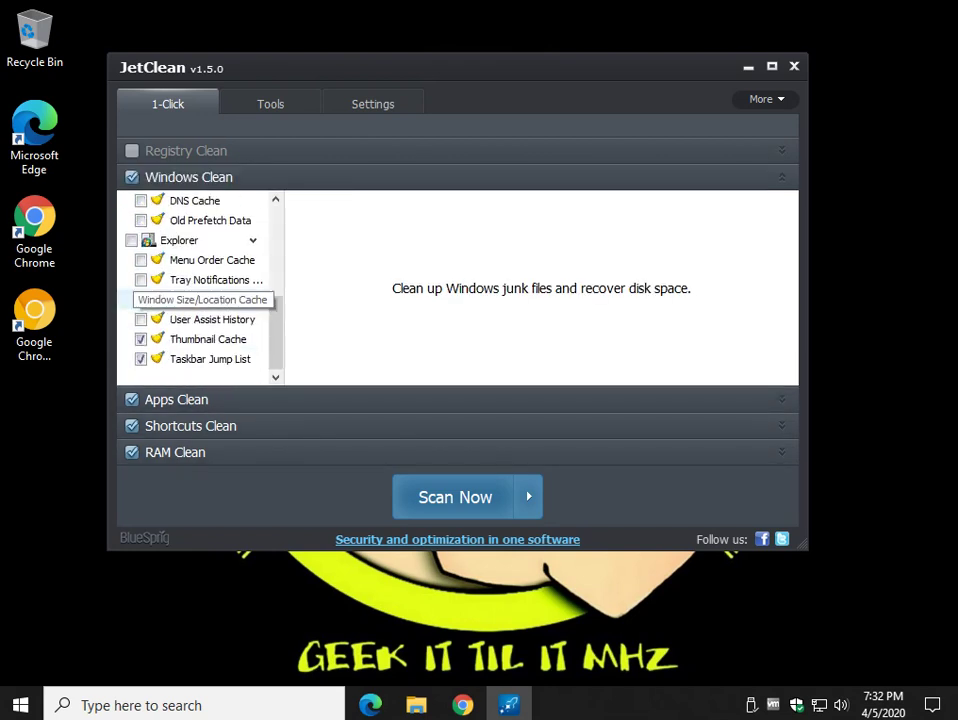
{"action": "scroll", "coordinate": [200, 290], "scroll_direction": "up", "scroll_amount": 4}
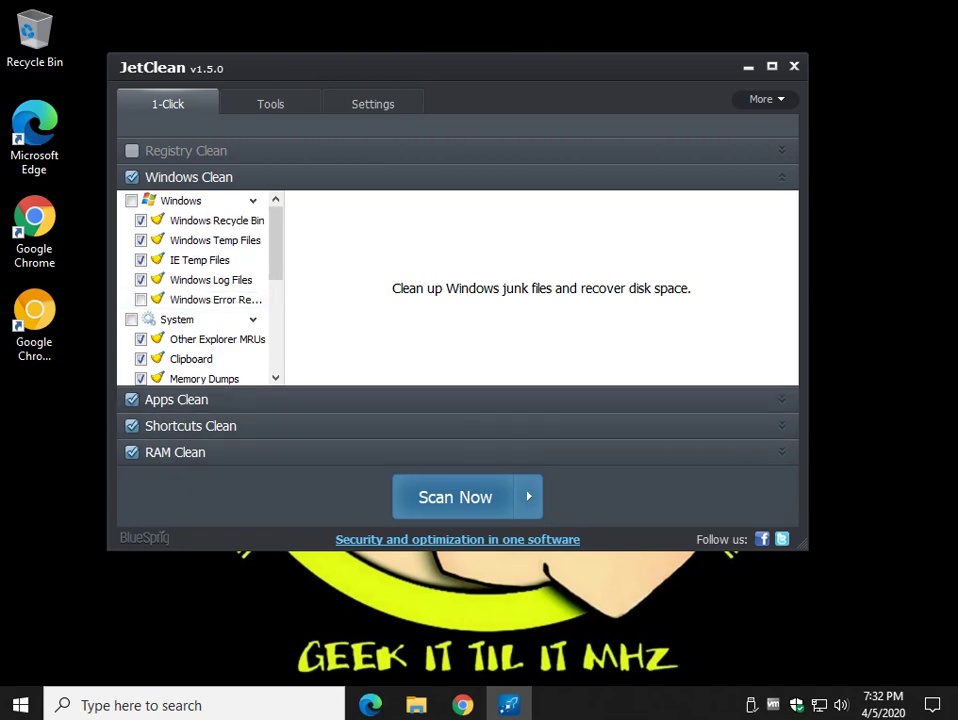
{"action": "left_click", "coordinate": [190, 399]}
{"action": "scroll", "coordinate": [200, 400], "scroll_direction": "down", "scroll_amount": 4}
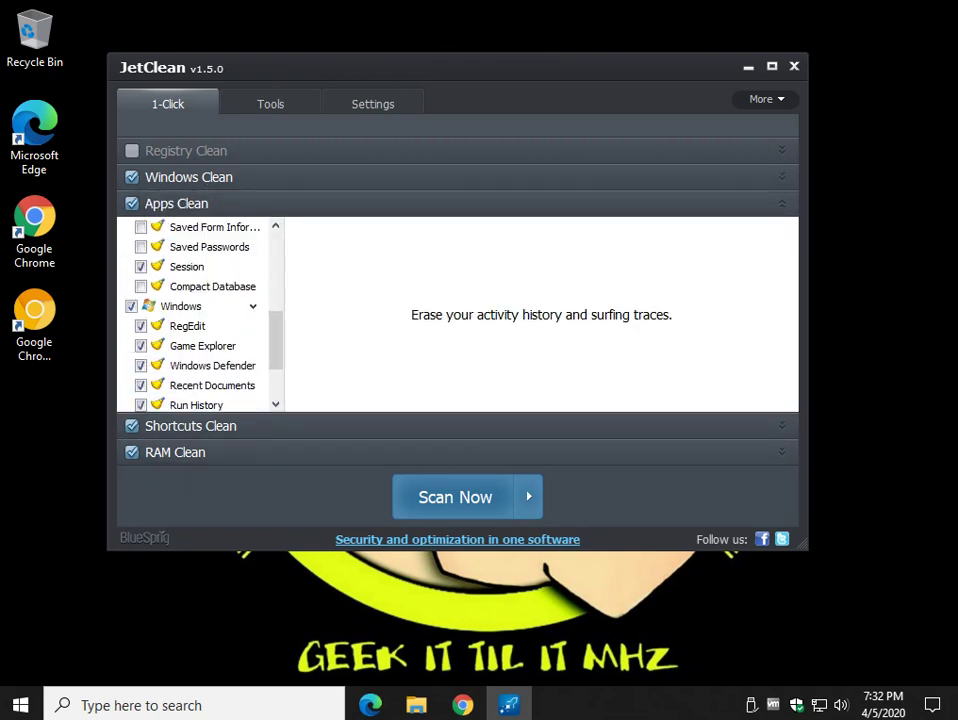
{"action": "scroll", "coordinate": [200, 315], "scroll_direction": "down", "scroll_amount": 2}
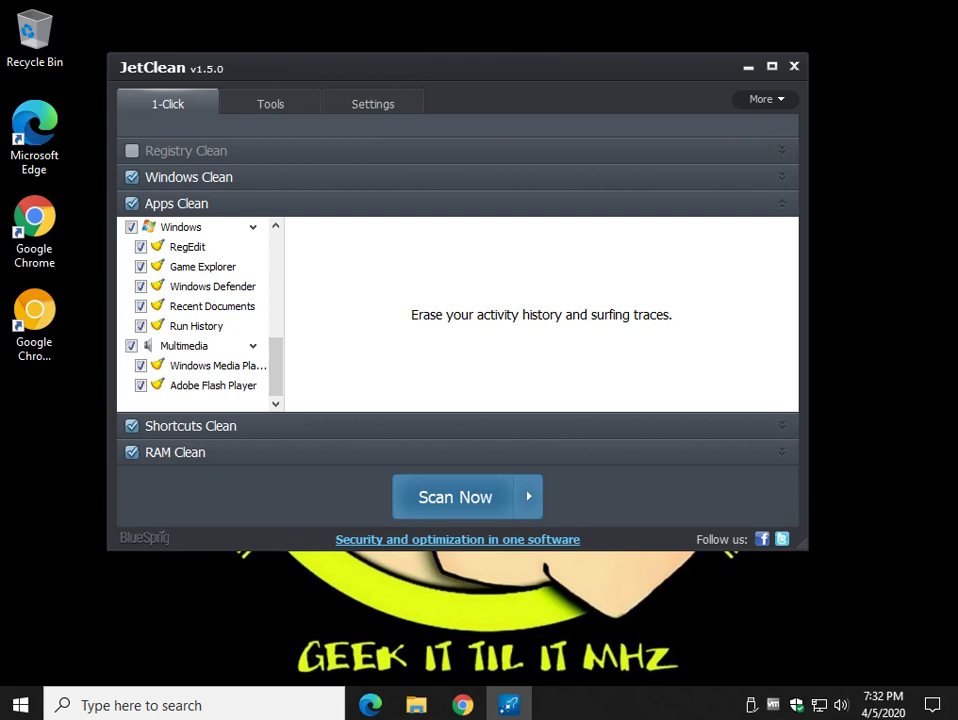
{"action": "left_click", "coordinate": [190, 426]}
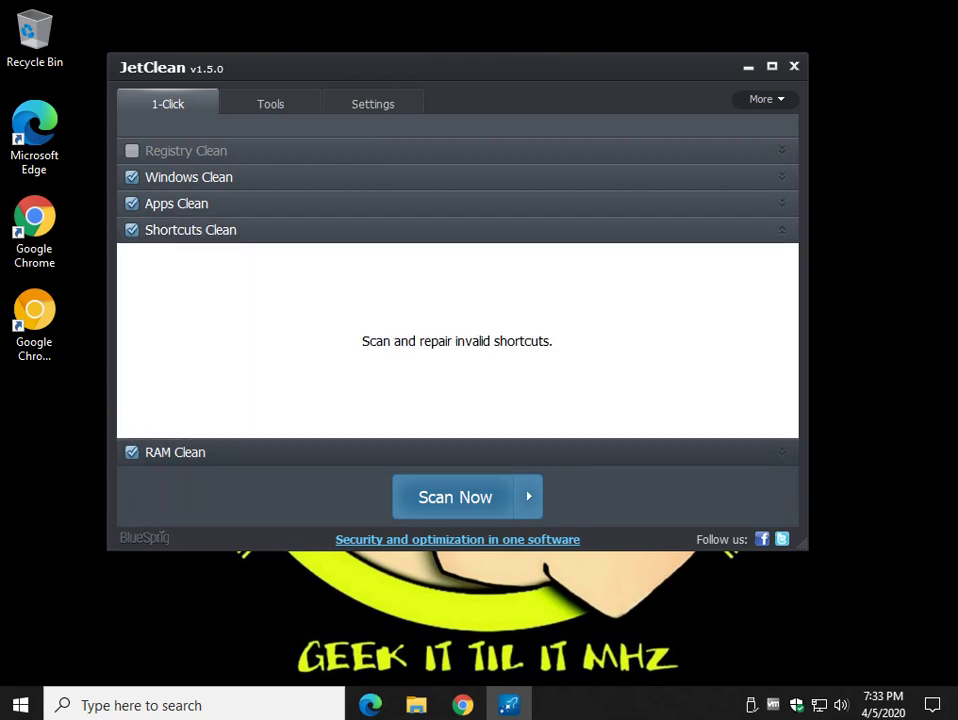
{"action": "left_click", "coordinate": [176, 453]}
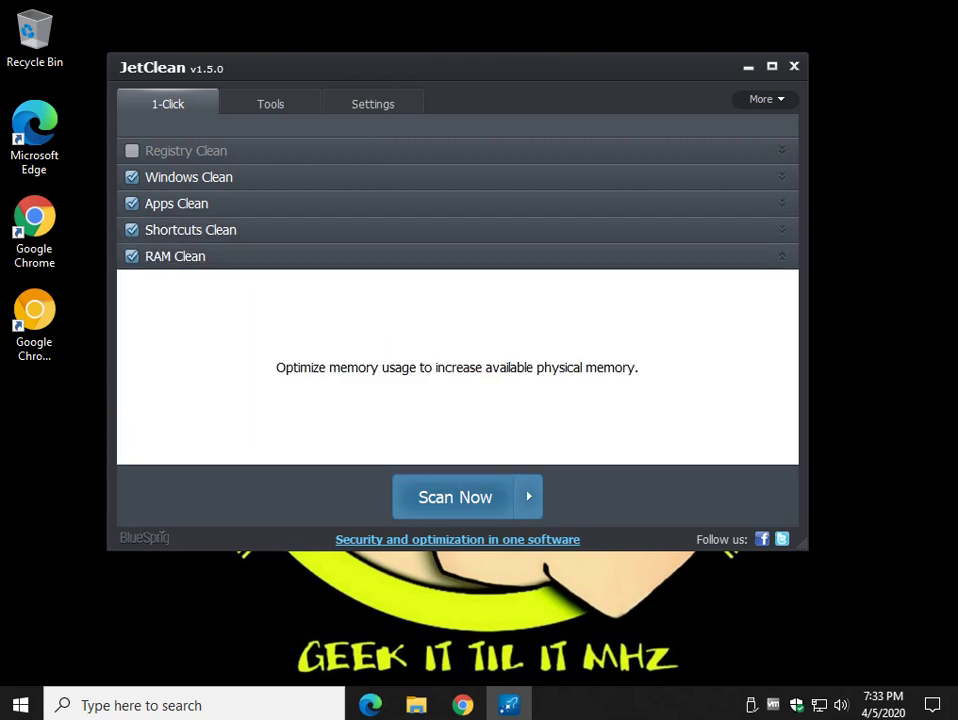
- Exclude RAM Clean from the cleaning categories and start the 1-Click scan
{"action": "left_click", "coordinate": [132, 257]}
{"action": "left_click", "coordinate": [528, 496]}
{"action": "left_click", "coordinate": [528, 496]}
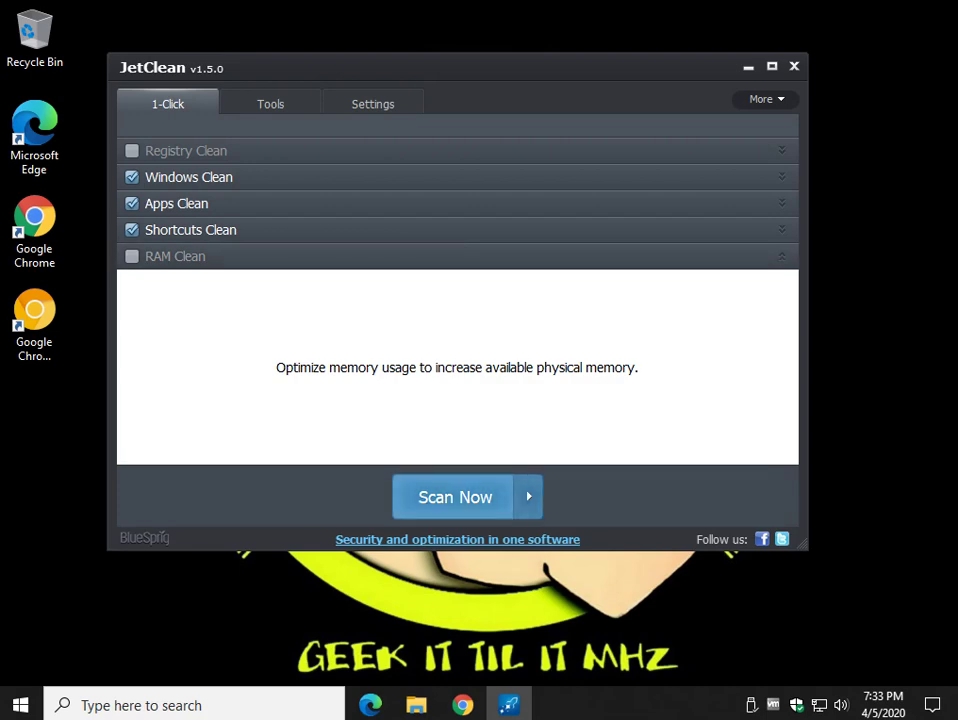
{"action": "left_click", "coordinate": [455, 497]}
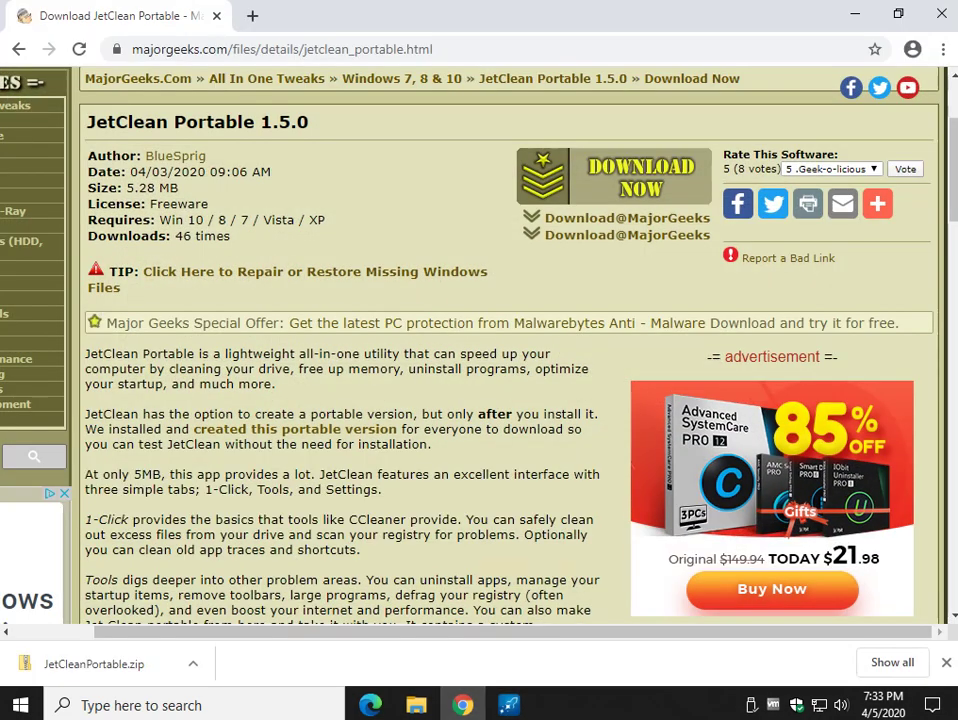
- Close Google Chrome so the scan can continue, and show the detailed Windows Clean results
{"action": "left_click", "coordinate": [941, 14]}
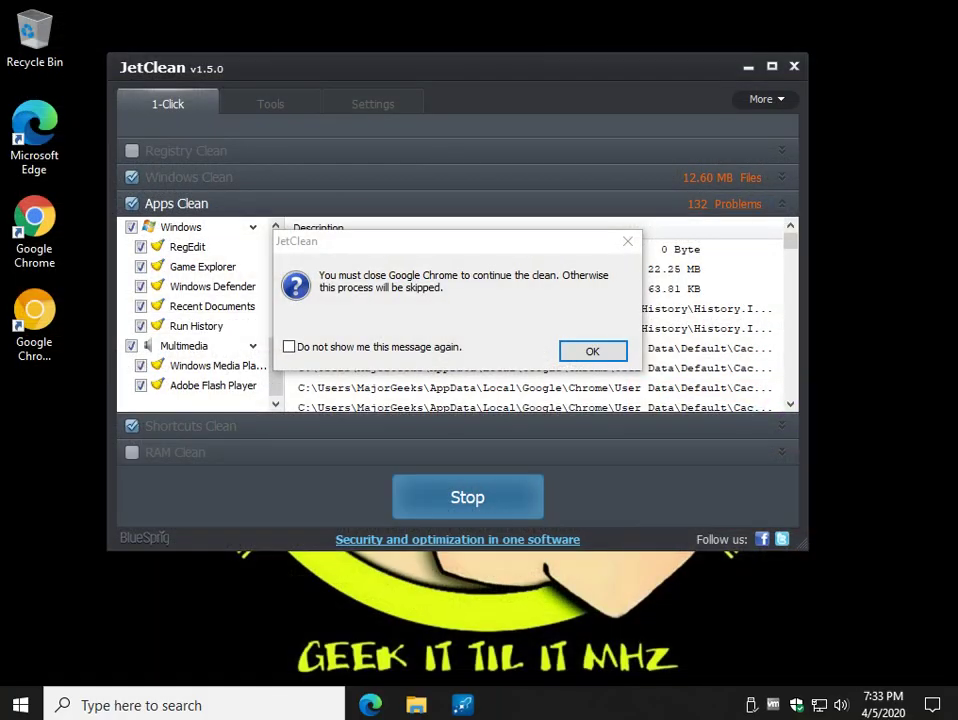
{"action": "left_click", "coordinate": [444, 263]}
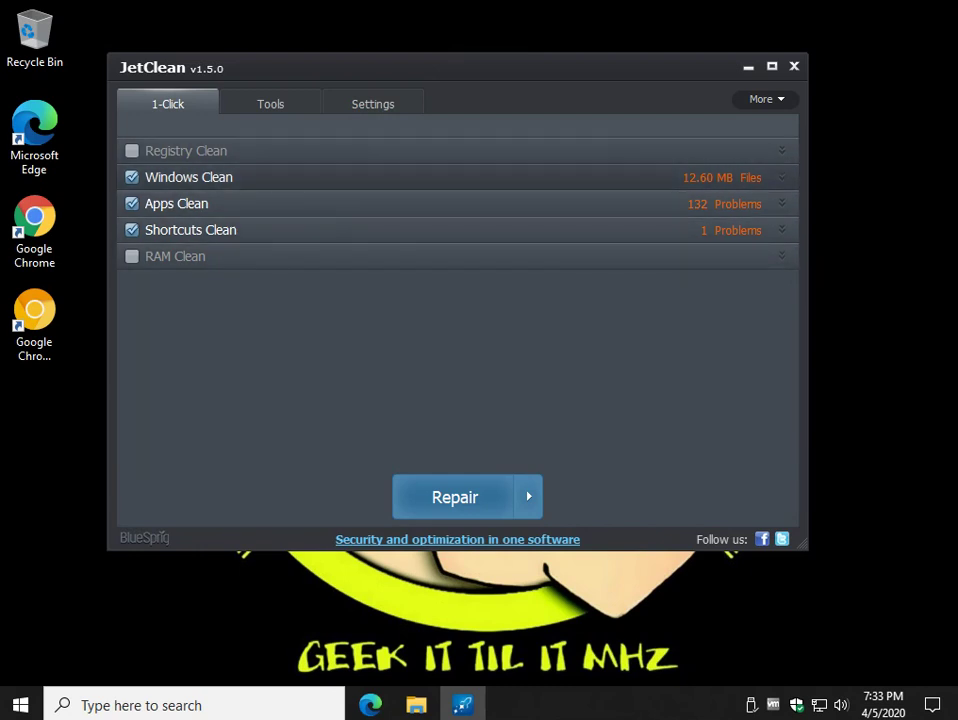
{"action": "left_click", "coordinate": [200, 178]}
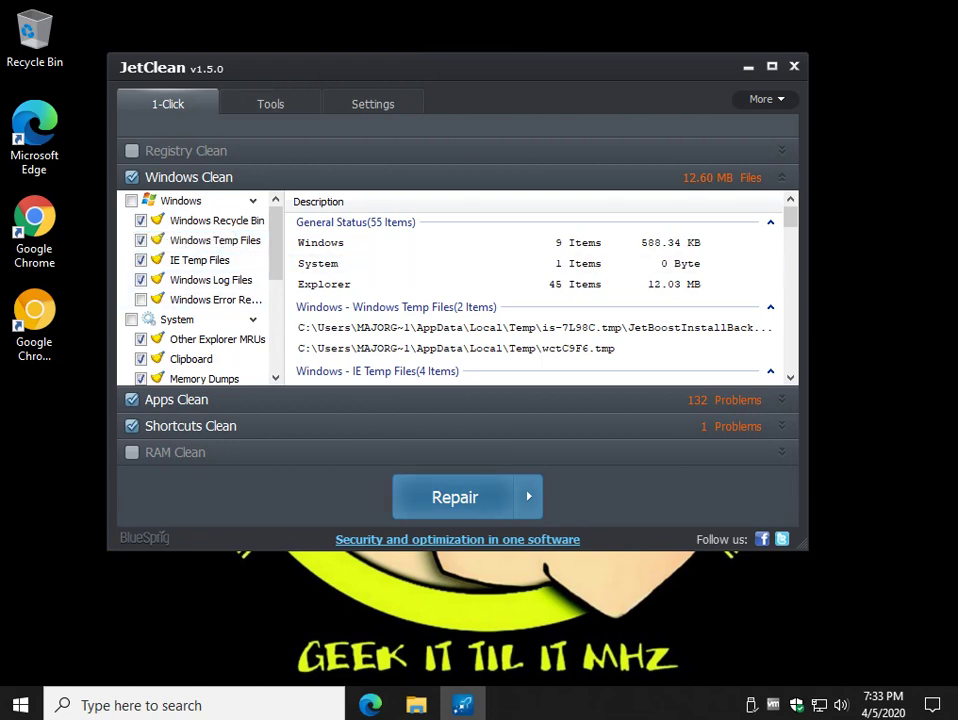
- Review the System Information tool and the Uninstaller's toolbar, recently installed, large programs and Windows updates lists
{"action": "left_click", "coordinate": [270, 104]}
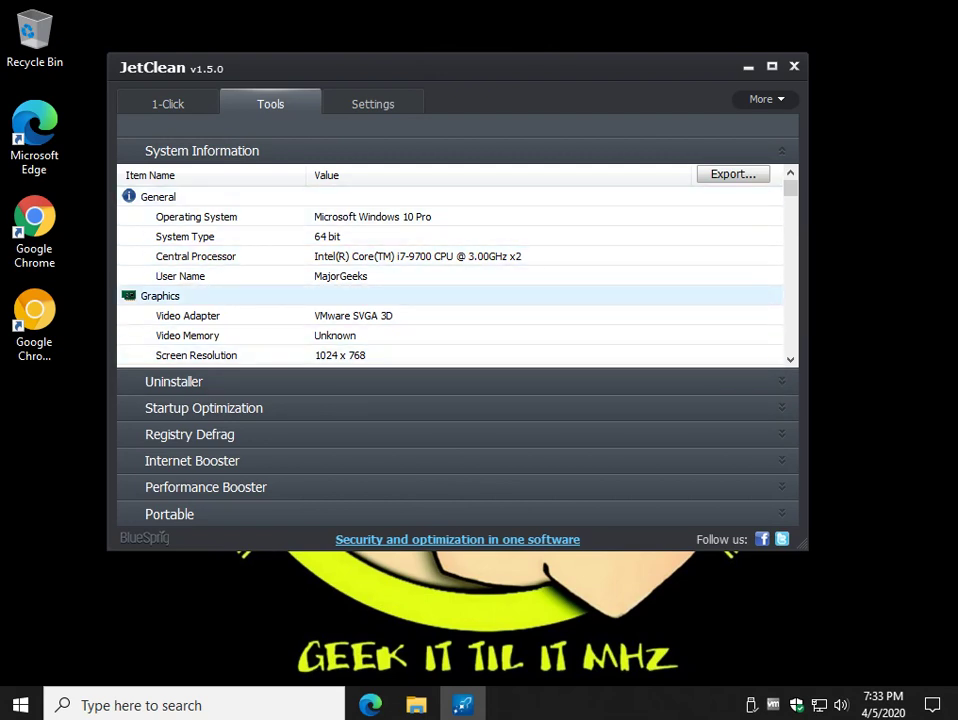
{"action": "left_click", "coordinate": [174, 381]}
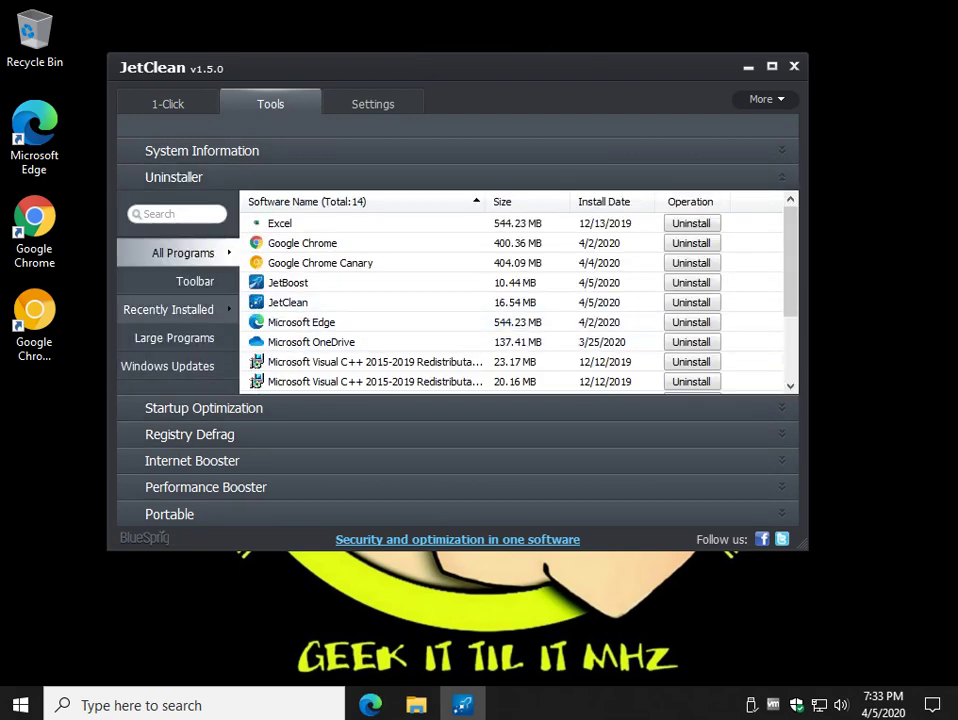
{"action": "left_click", "coordinate": [194, 282]}
{"action": "left_click", "coordinate": [169, 310]}
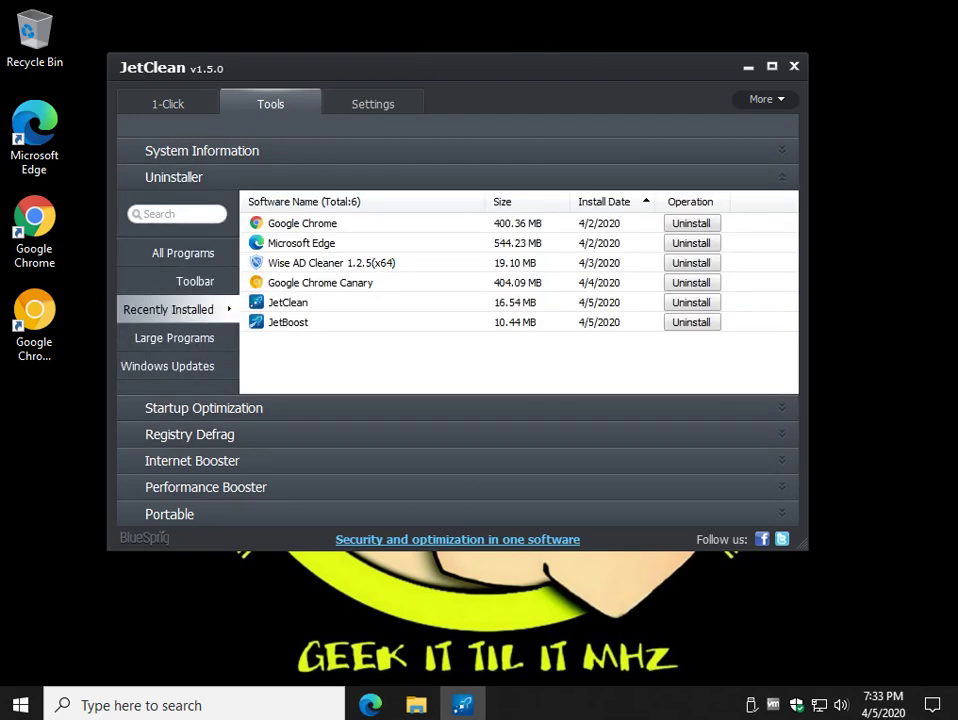
{"action": "left_click", "coordinate": [174, 338]}
{"action": "left_click", "coordinate": [167, 366]}
- View the Startup Optimization items and analyze the registry with Registry Defrag
{"action": "left_click", "coordinate": [204, 408]}
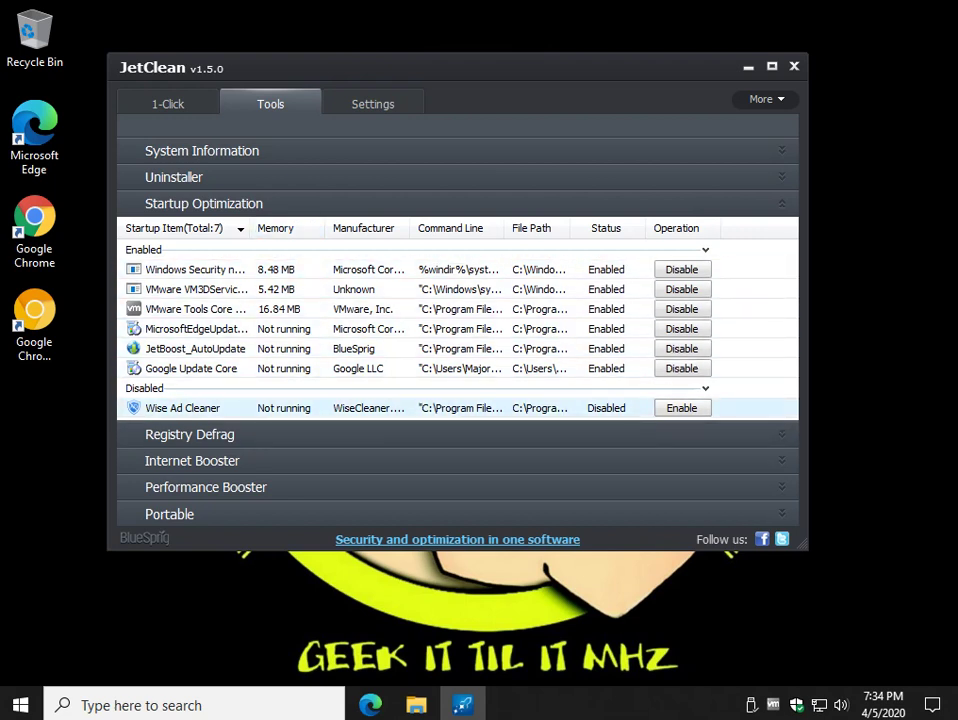
{"action": "left_click", "coordinate": [190, 435]}
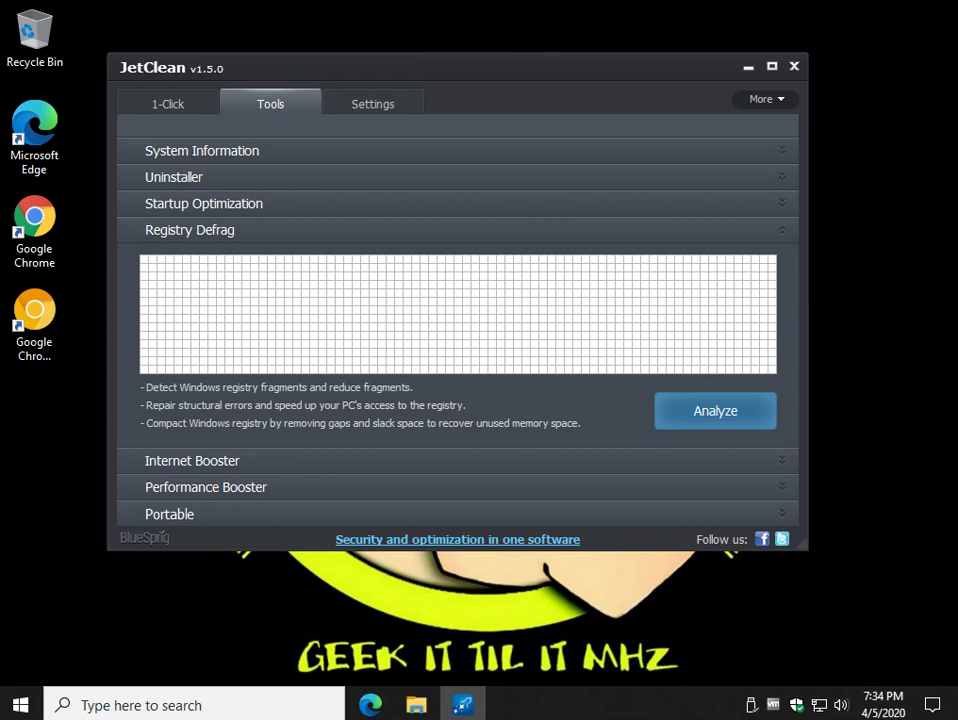
{"action": "left_click", "coordinate": [715, 411]}
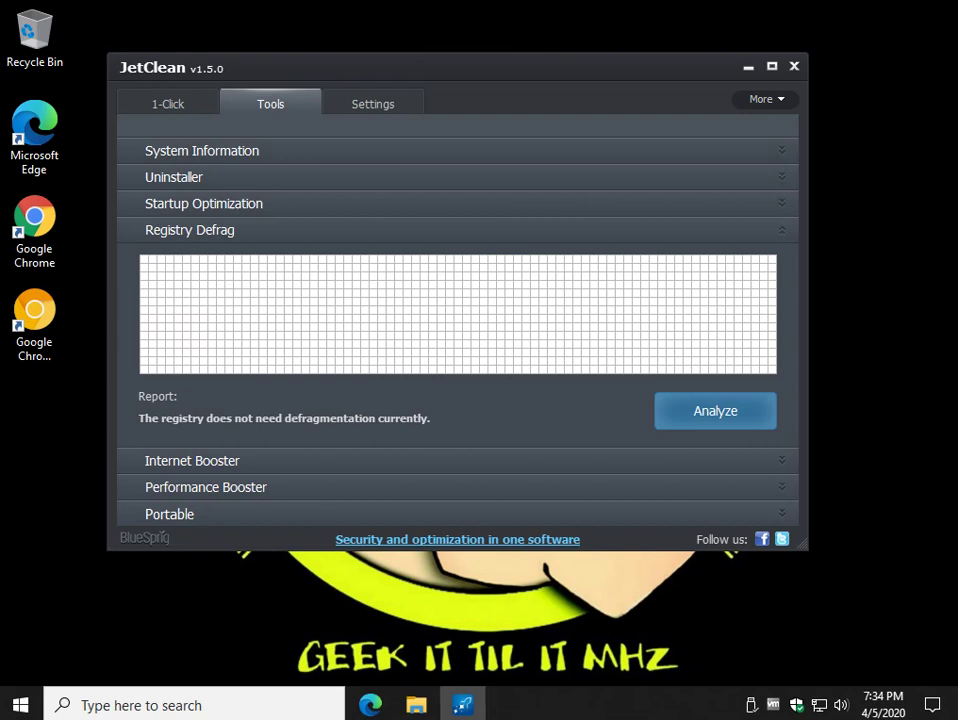
- View the Internet Booster, boost the PC with JetBoost from the Performance Booster, and close the JetBoost window
{"action": "left_click", "coordinate": [192, 461]}
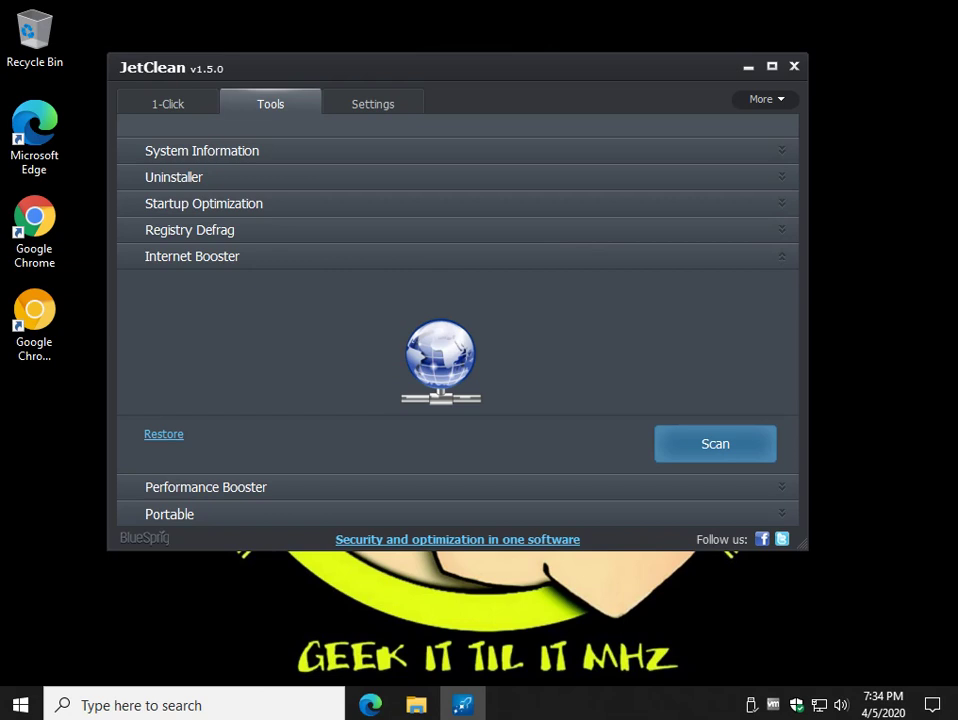
{"action": "left_click", "coordinate": [206, 487]}
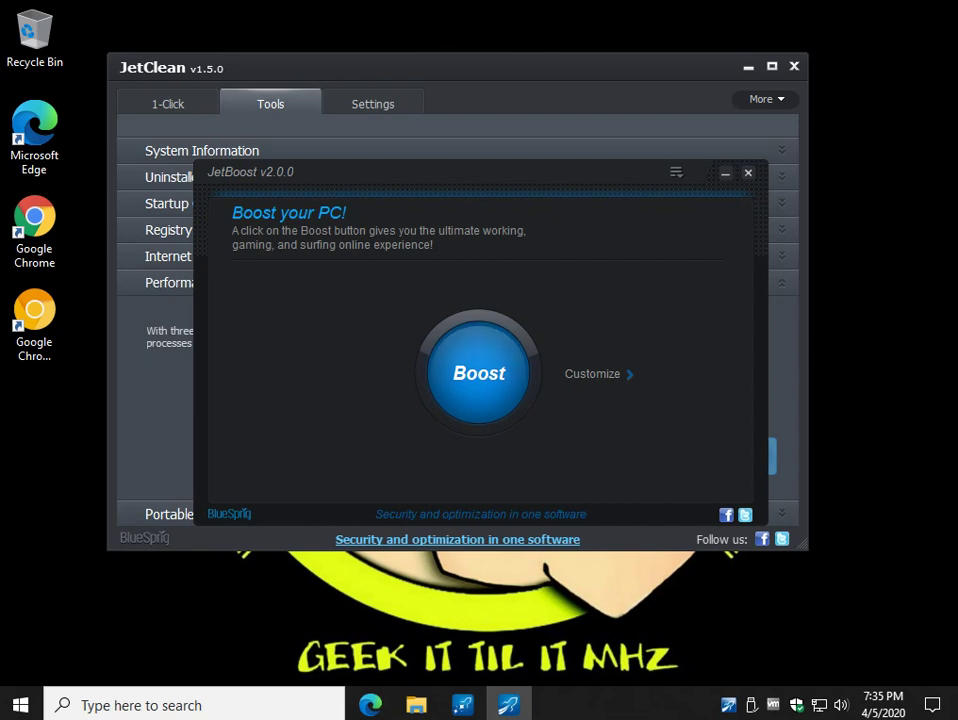
{"action": "left_click", "coordinate": [478, 373]}
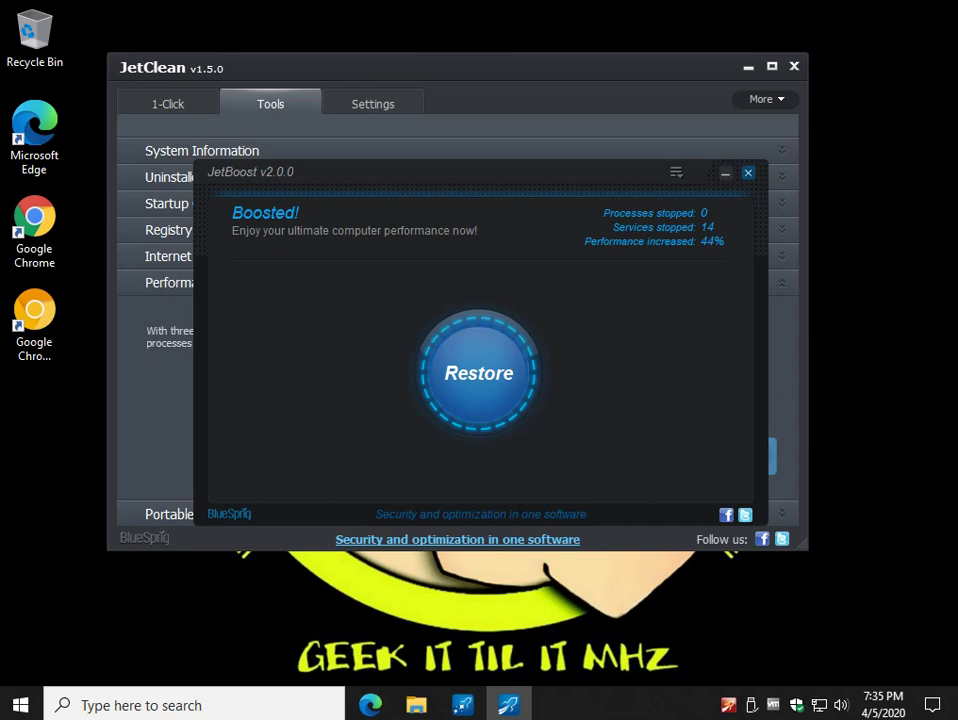
{"action": "left_click", "coordinate": [748, 172]}
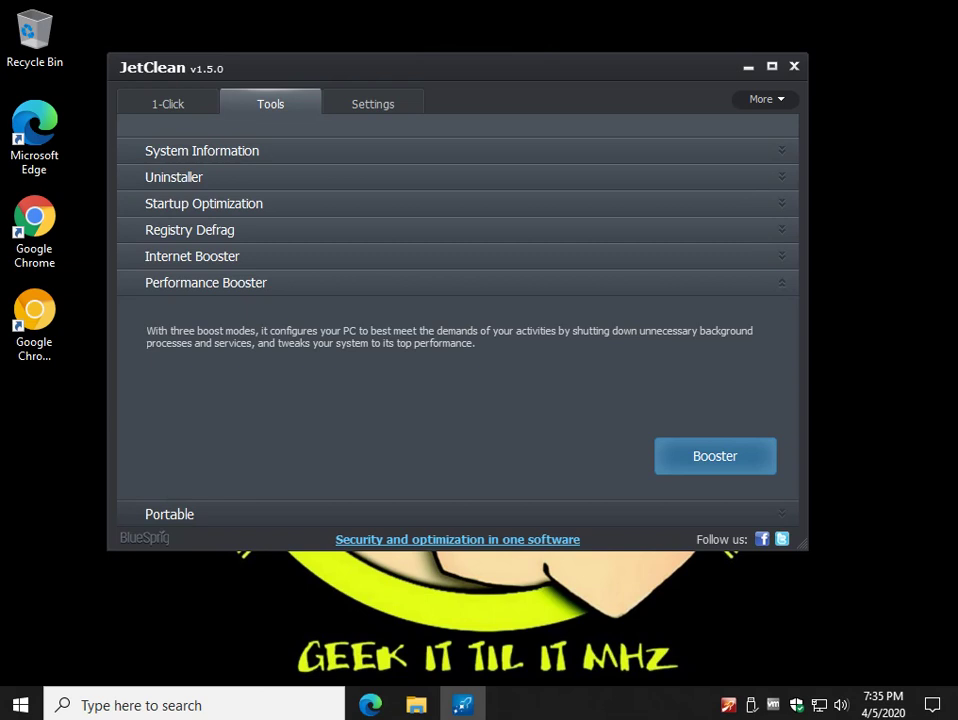
- Review the Portable tool and General Settings, and check the desktop and JetClean.exe context menus for JetClean entries
{"action": "left_click", "coordinate": [170, 514]}
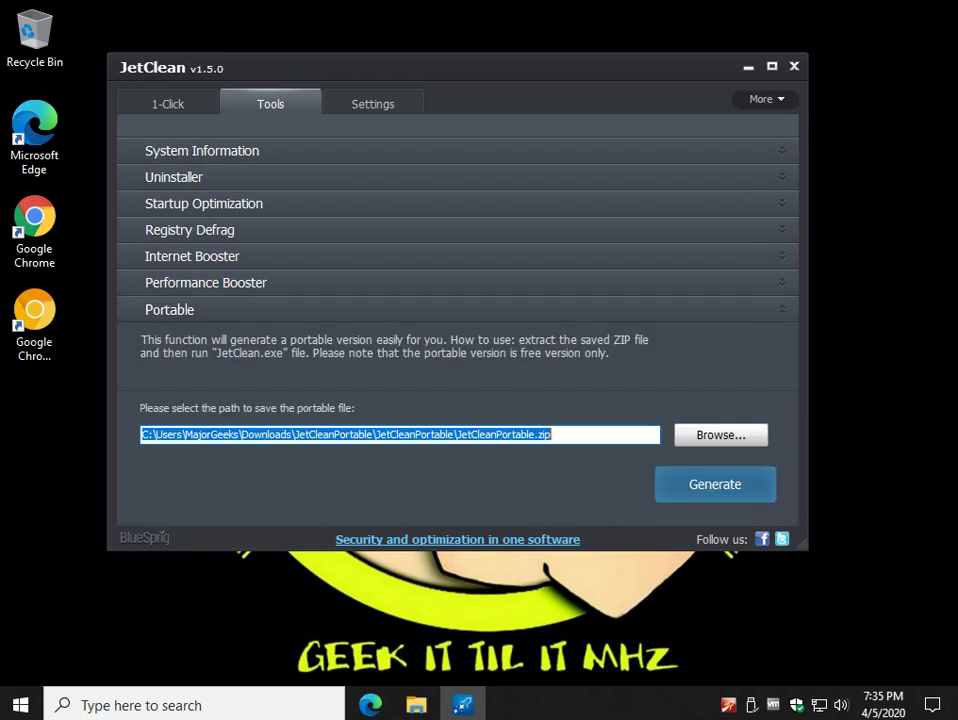
{"action": "left_click", "coordinate": [373, 104]}
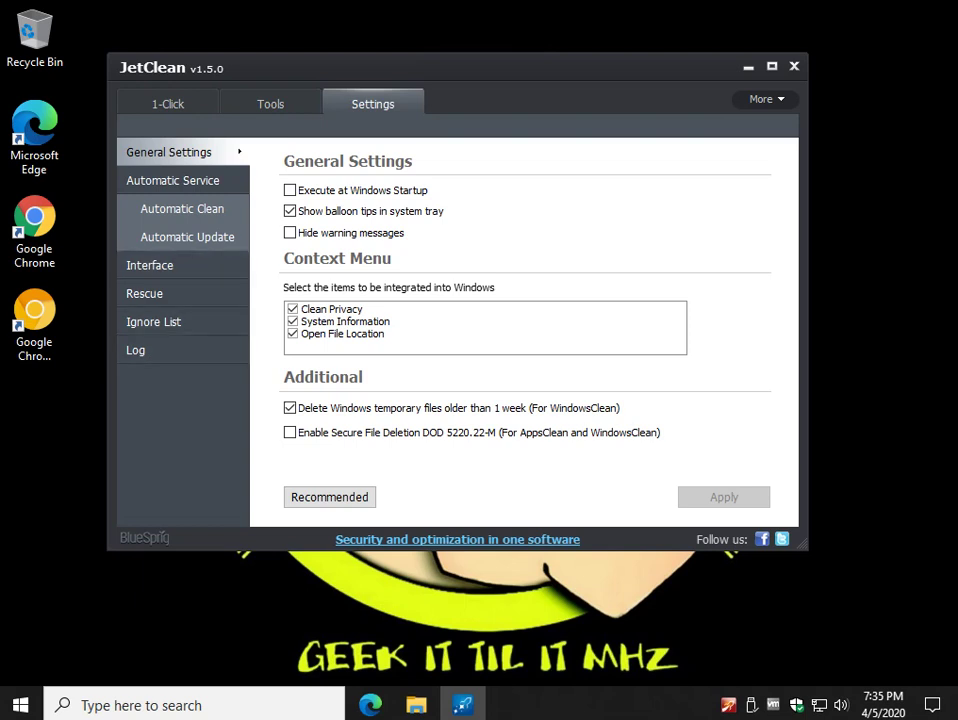
{"action": "right_click", "coordinate": [87, 347]}
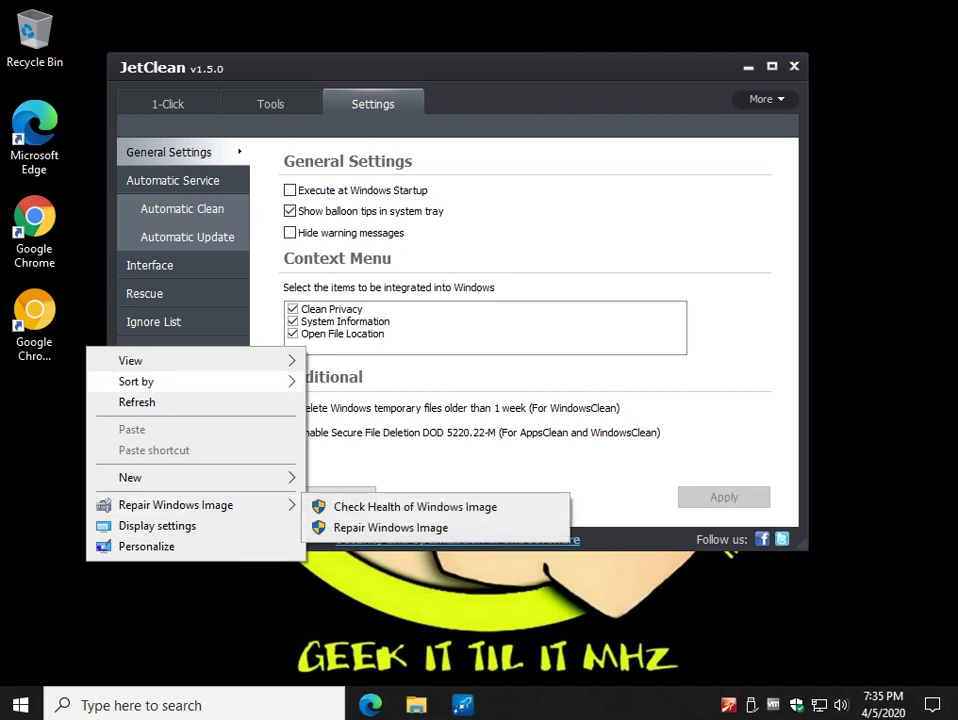
{"action": "left_click", "coordinate": [430, 485]}
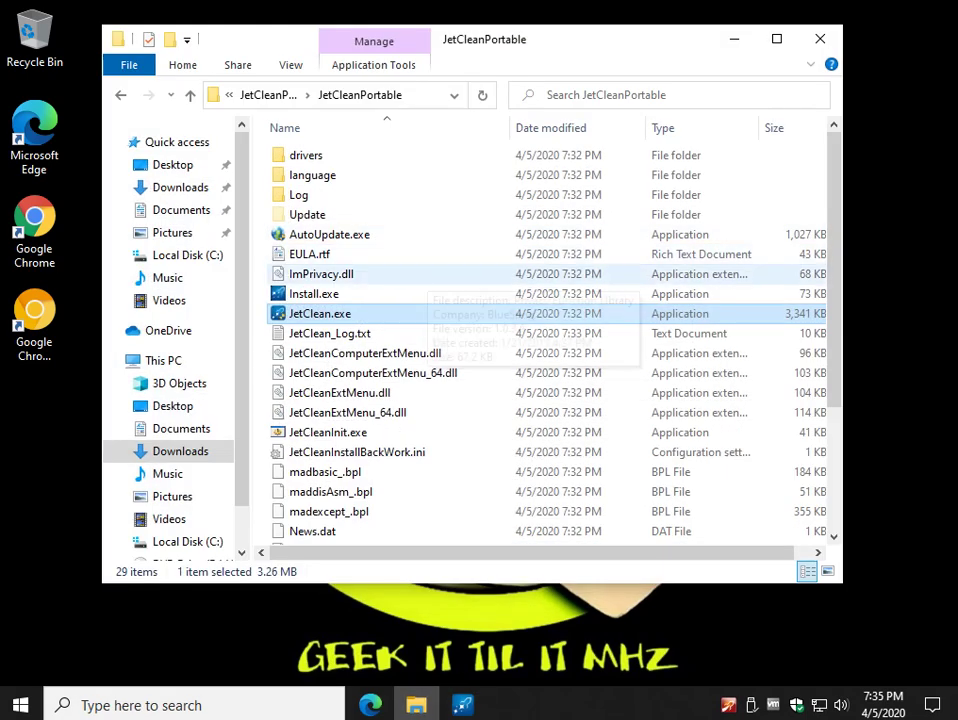
{"action": "right_click", "coordinate": [342, 314]}
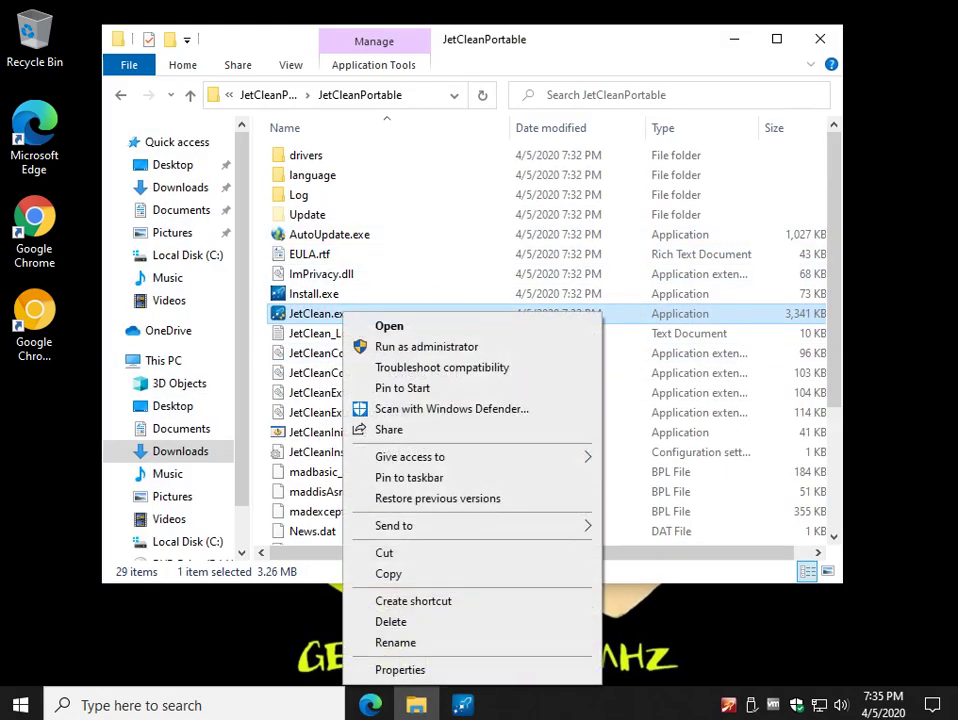
{"action": "left_click", "coordinate": [426, 347]}
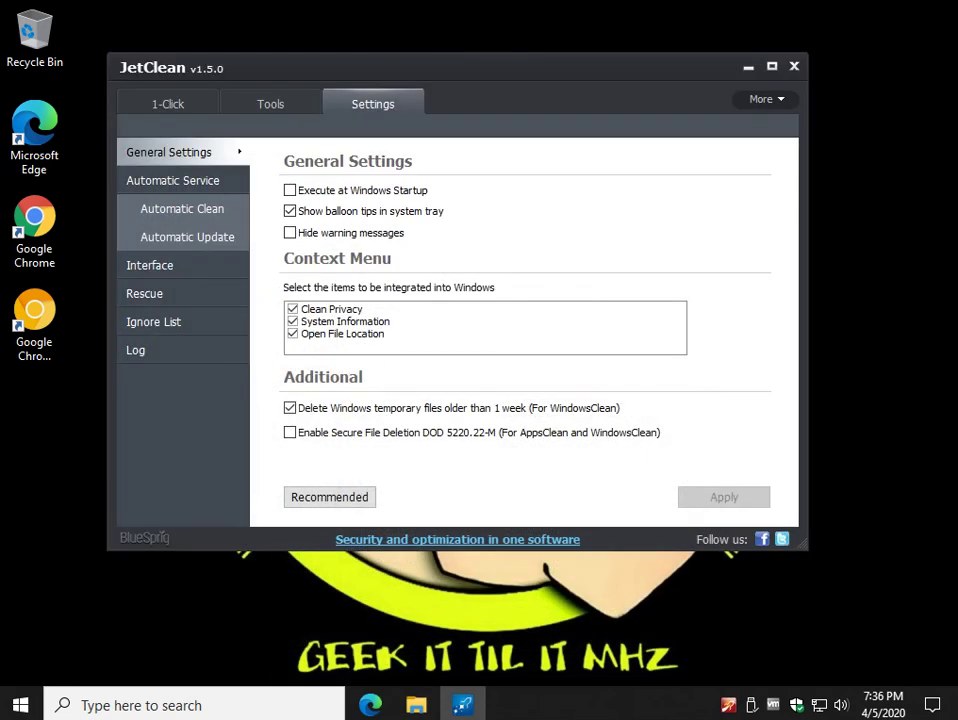
- Disable the Clean Privacy, System Information and Open File Location context menu items and the one-week age limit for deleting Windows temporary files
{"action": "left_click", "coordinate": [293, 309]}
{"action": "left_click", "coordinate": [293, 321]}
{"action": "left_click", "coordinate": [293, 334]}
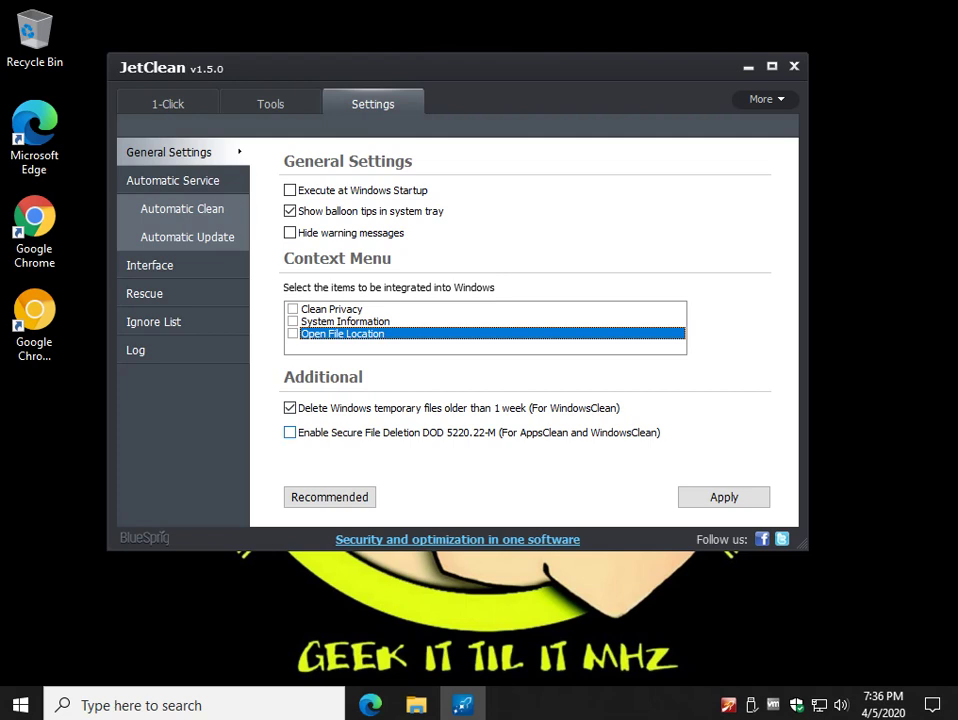
{"action": "left_click", "coordinate": [289, 408]}
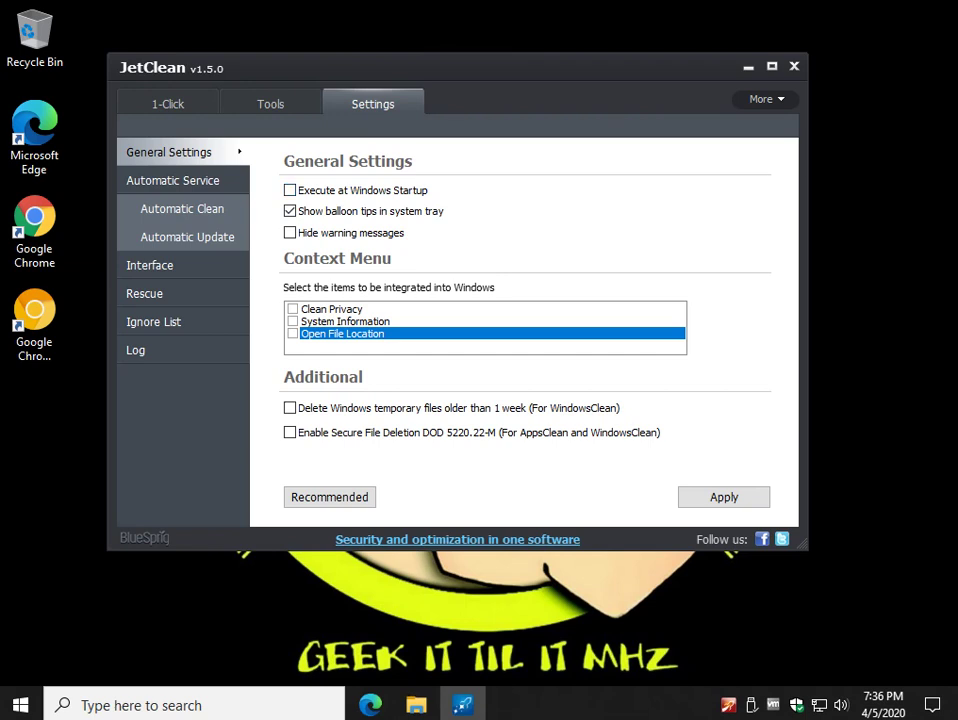
- Review the Interface, Rescue, Ignore List, Log and Automatic Clean settings, and return to the 1-Click results
{"action": "left_click", "coordinate": [178, 266]}
{"action": "left_click", "coordinate": [178, 294]}
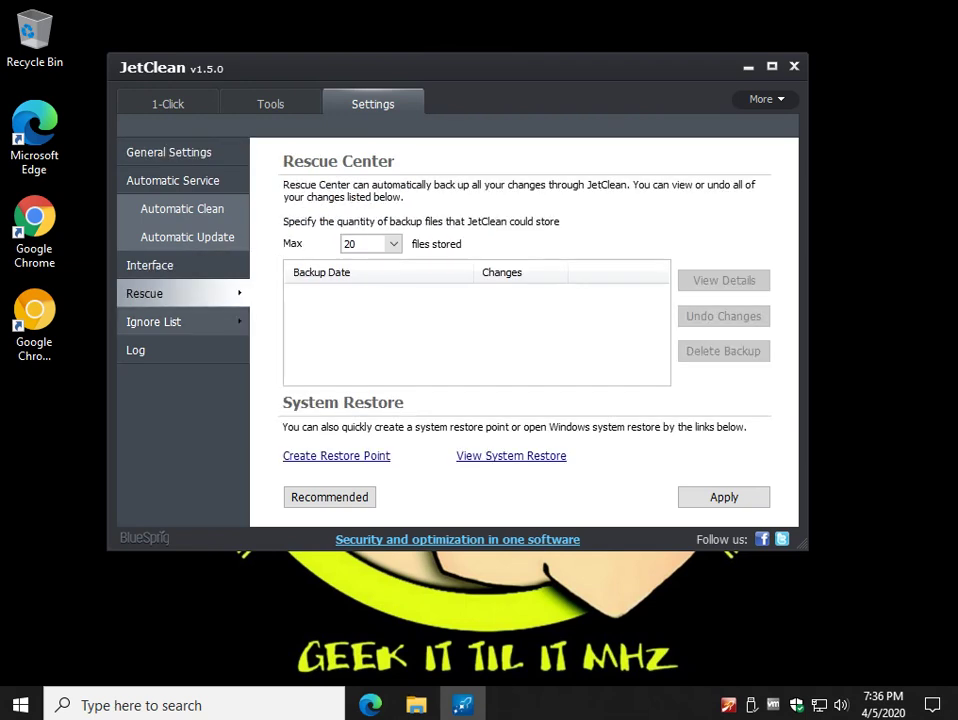
{"action": "left_click", "coordinate": [178, 322]}
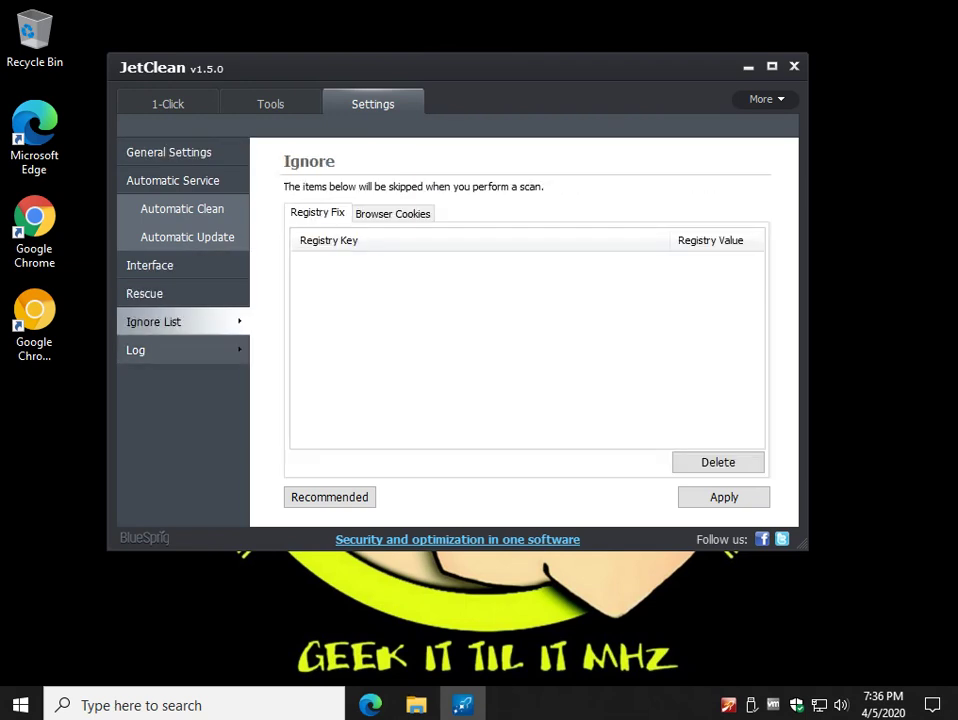
{"action": "left_click", "coordinate": [178, 350]}
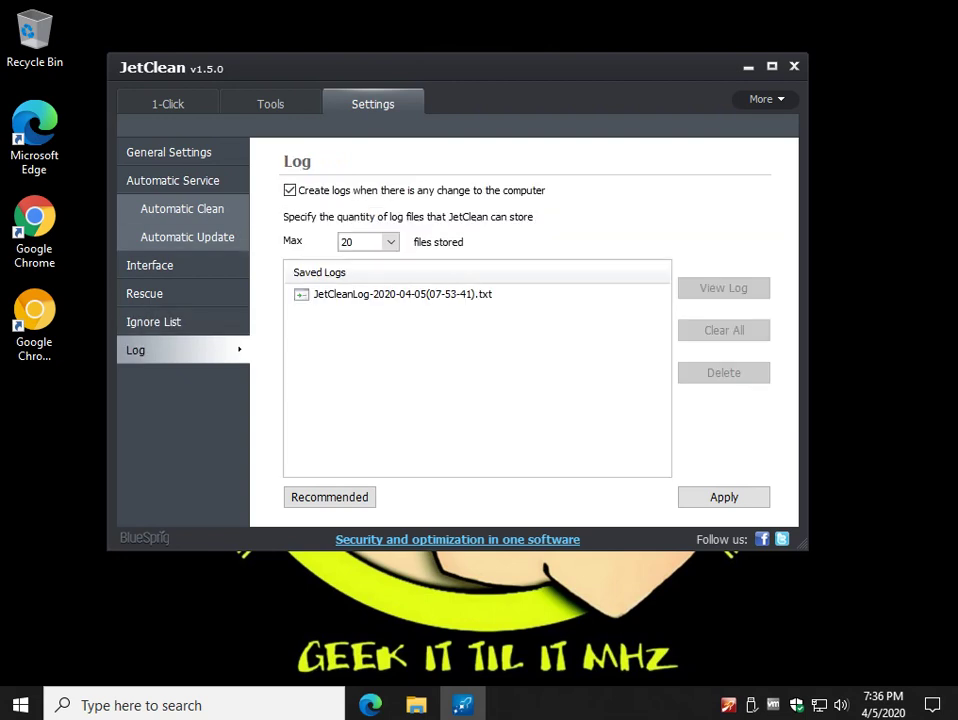
{"action": "left_click", "coordinate": [178, 152]}
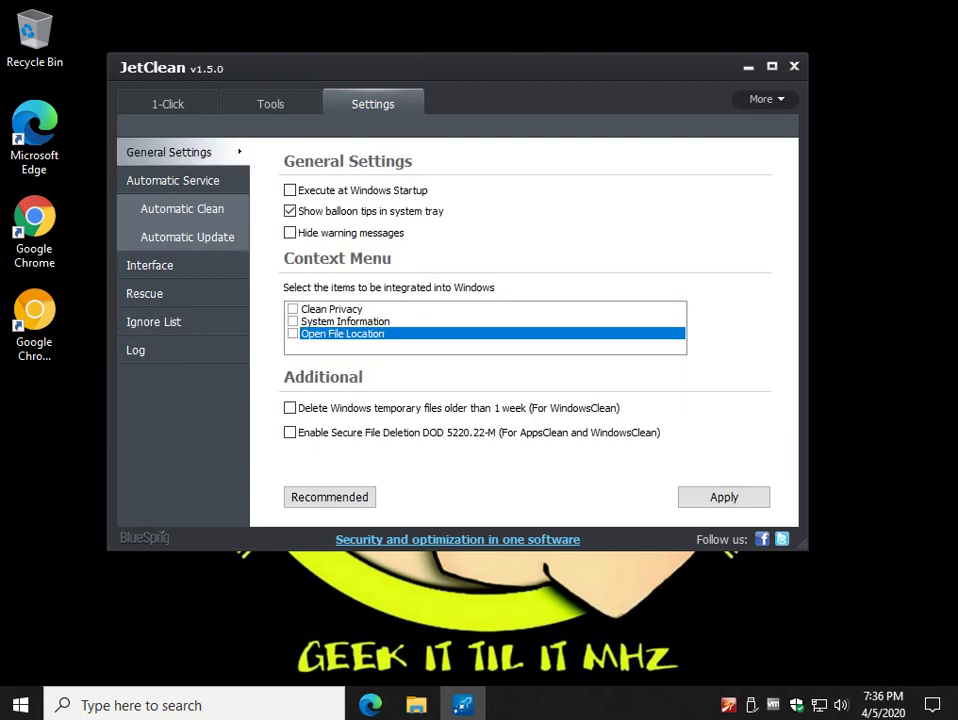
{"action": "left_click", "coordinate": [182, 209]}
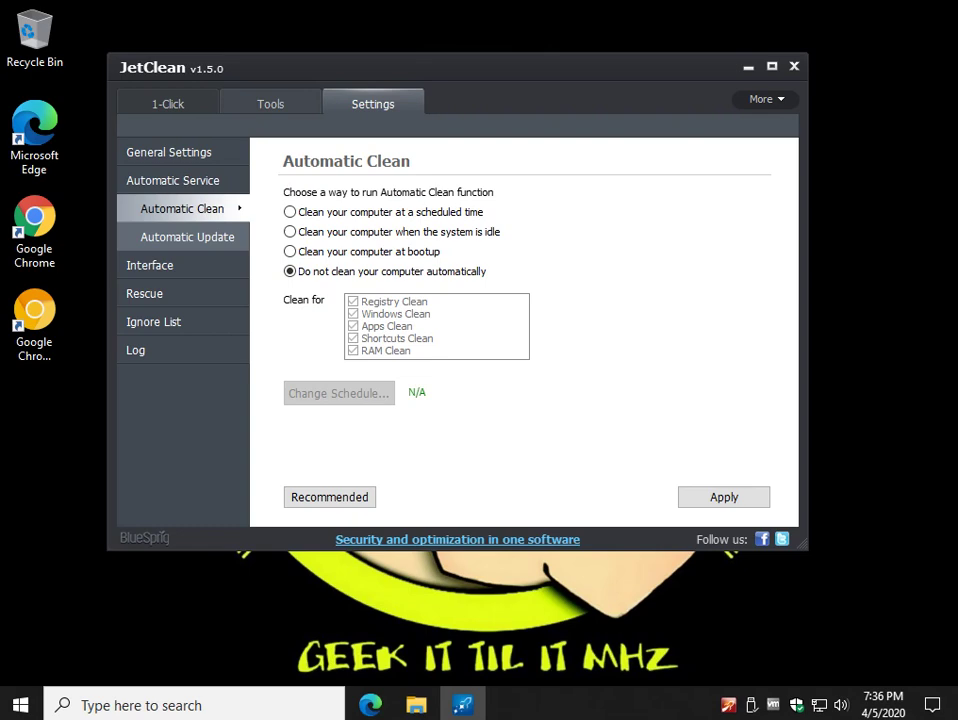
{"action": "left_click", "coordinate": [271, 104]}
{"action": "left_click", "coordinate": [168, 104]}
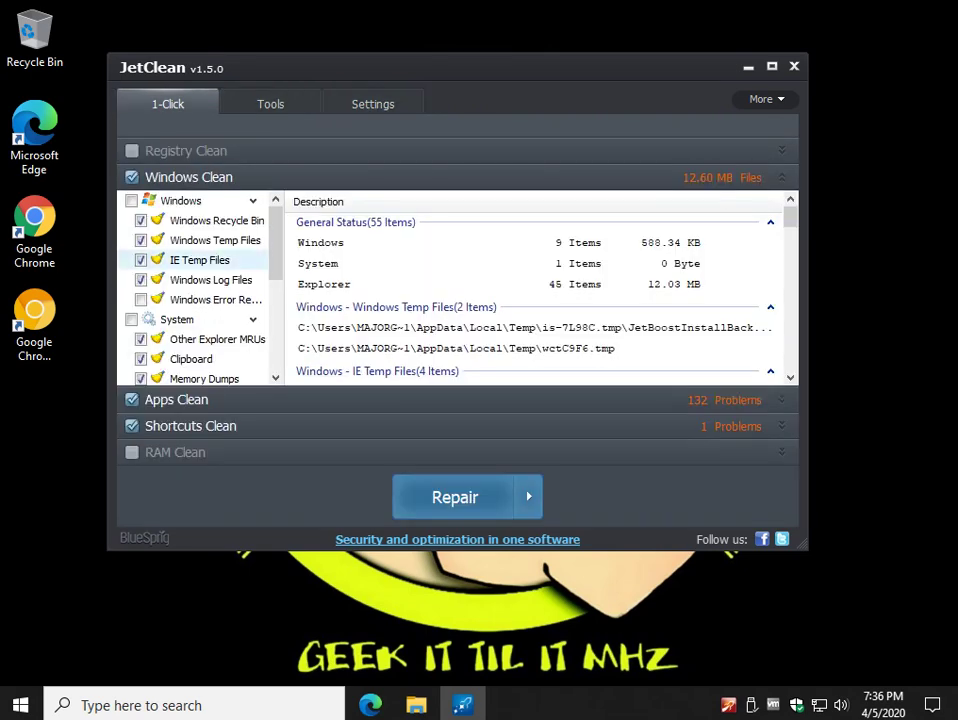
- Move all sites in the Ignore List's browser cookies from Cookies to Keep to Cookies to Delete
{"action": "left_click", "coordinate": [373, 104]}
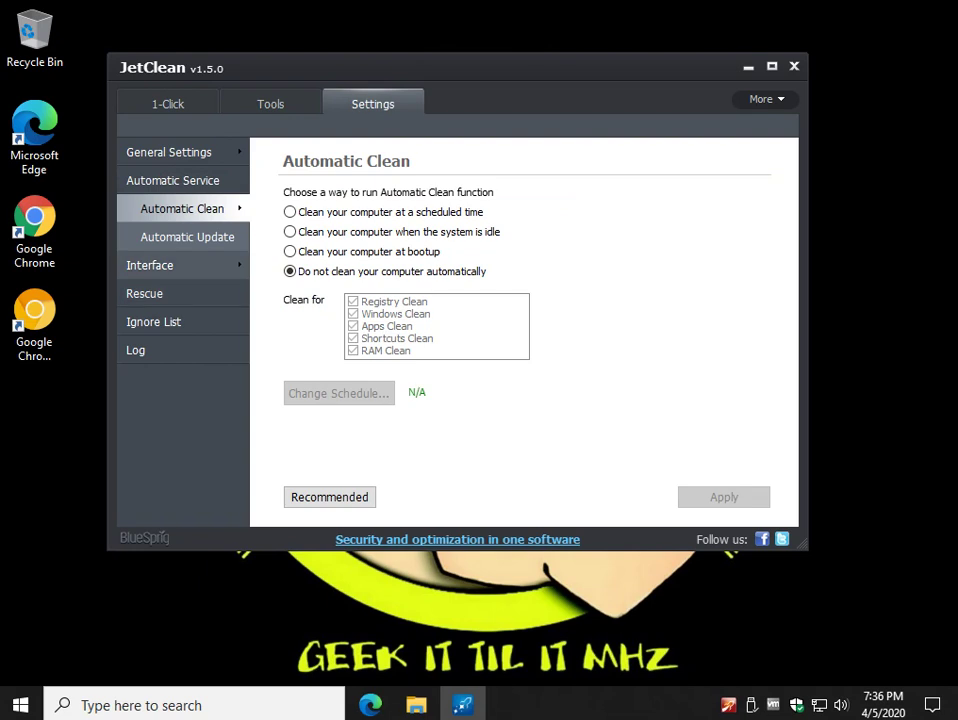
{"action": "left_click", "coordinate": [154, 322]}
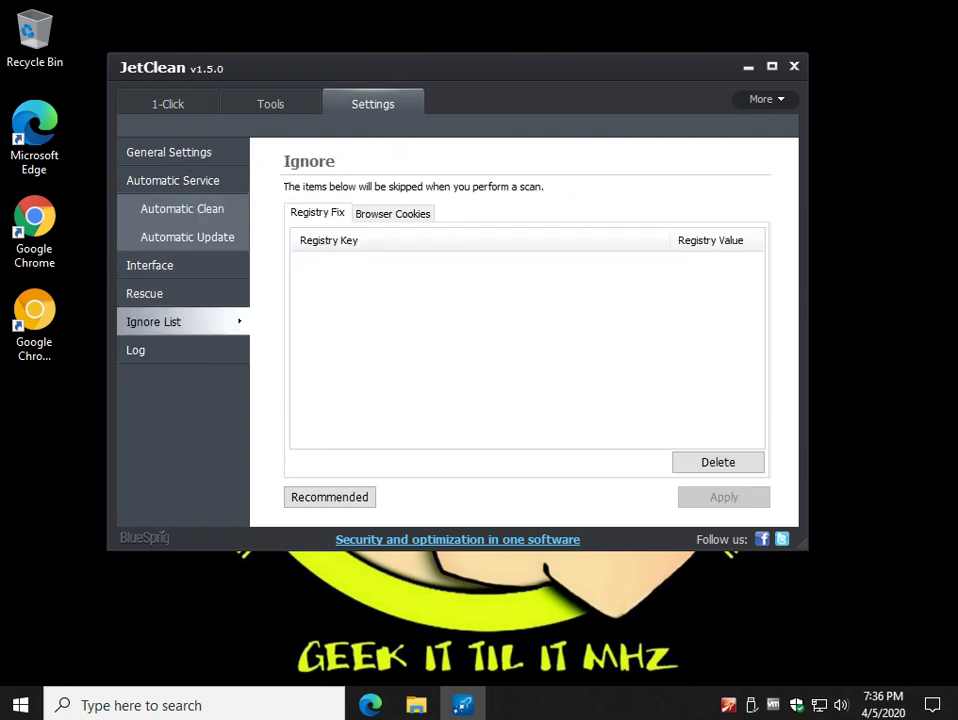
{"action": "left_click", "coordinate": [393, 214]}
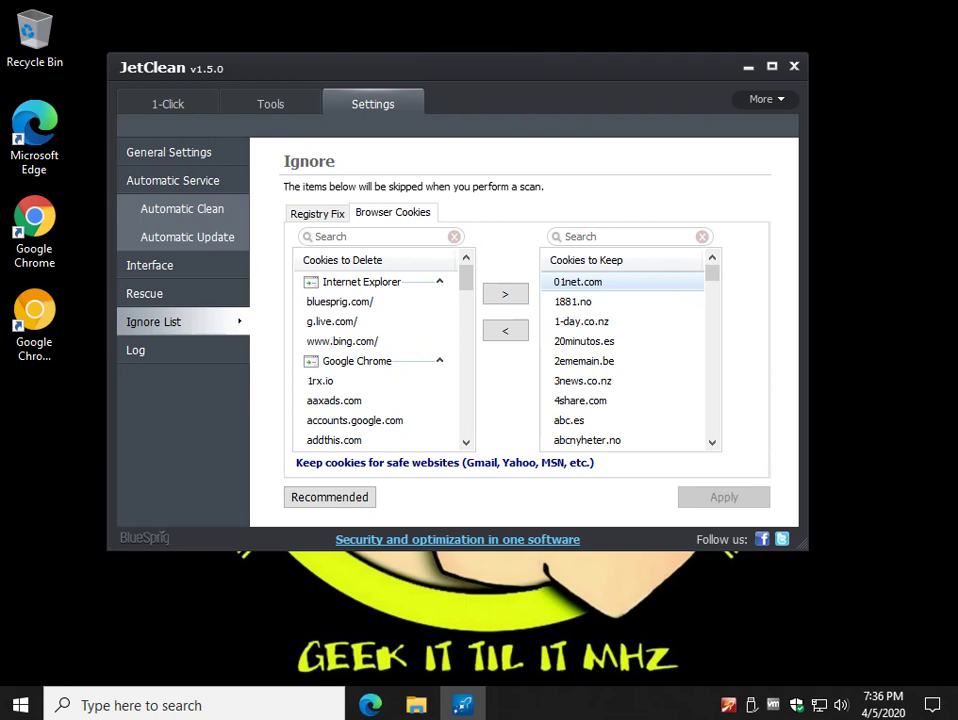
{"action": "key", "text": "shift+Down"}
{"action": "key", "text": "shift+Down"}
{"action": "key", "text": "shift+Down"}
{"action": "key", "text": "shift+Down"}
{"action": "key", "text": "shift+Down"}
{"action": "key", "text": "shift+Down"}
{"action": "key", "text": "shift+Down"}
{"action": "key", "text": "shift+Down"}
{"action": "key", "text": "shift+Down"}
{"action": "key", "text": "shift+Down"}
{"action": "key", "text": "shift+Down"}
{"action": "key", "text": "shift+Down"}
{"action": "key", "text": "shift+Down"}
{"action": "key", "text": "shift+Down"}
{"action": "key", "text": "shift+Down"}
{"action": "key", "text": "shift+Down"}
{"action": "key", "text": "shift+Down"}
{"action": "key", "text": "shift+Down"}
{"action": "key", "text": "shift+Down"}
{"action": "key", "text": "shift+Down"}
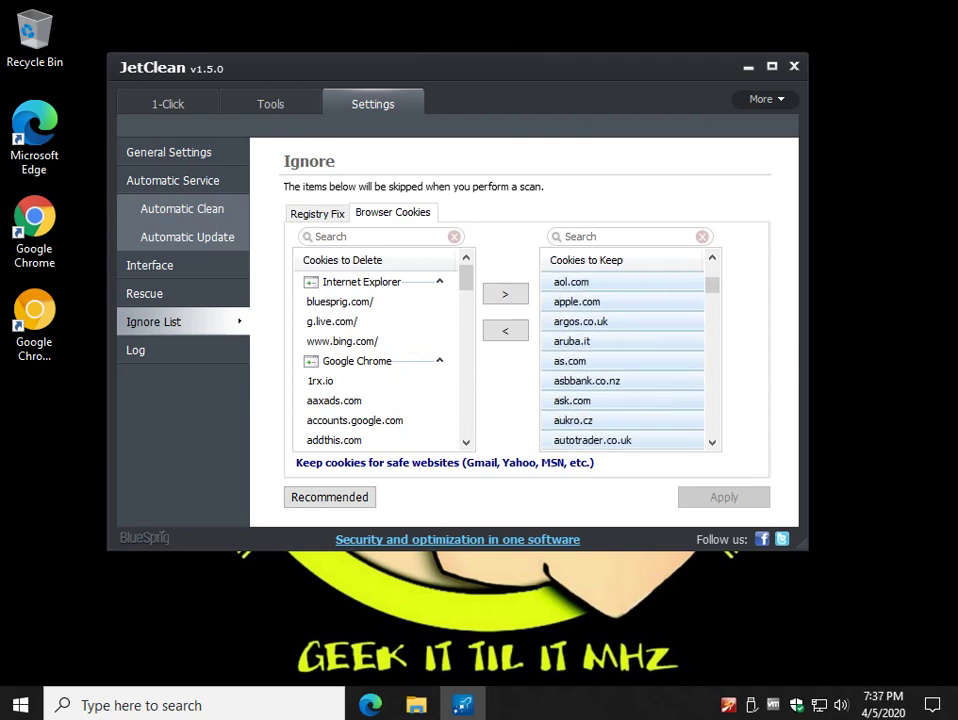
{"action": "left_click_drag", "start_coordinate": [600, 456], "coordinate": [600, 456]}
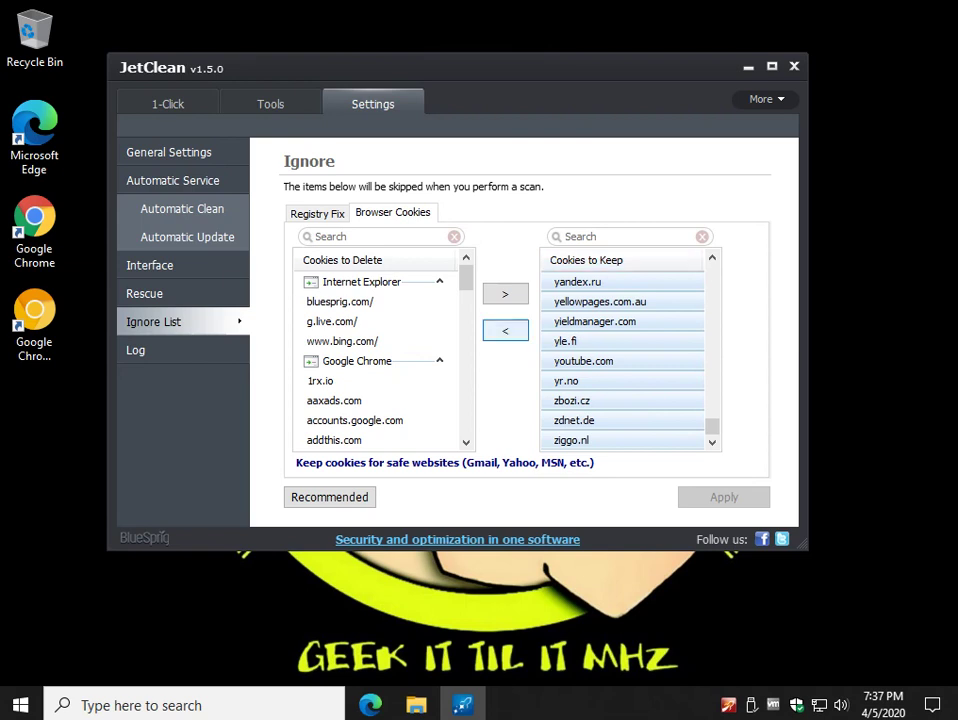
{"action": "left_click", "coordinate": [505, 330]}
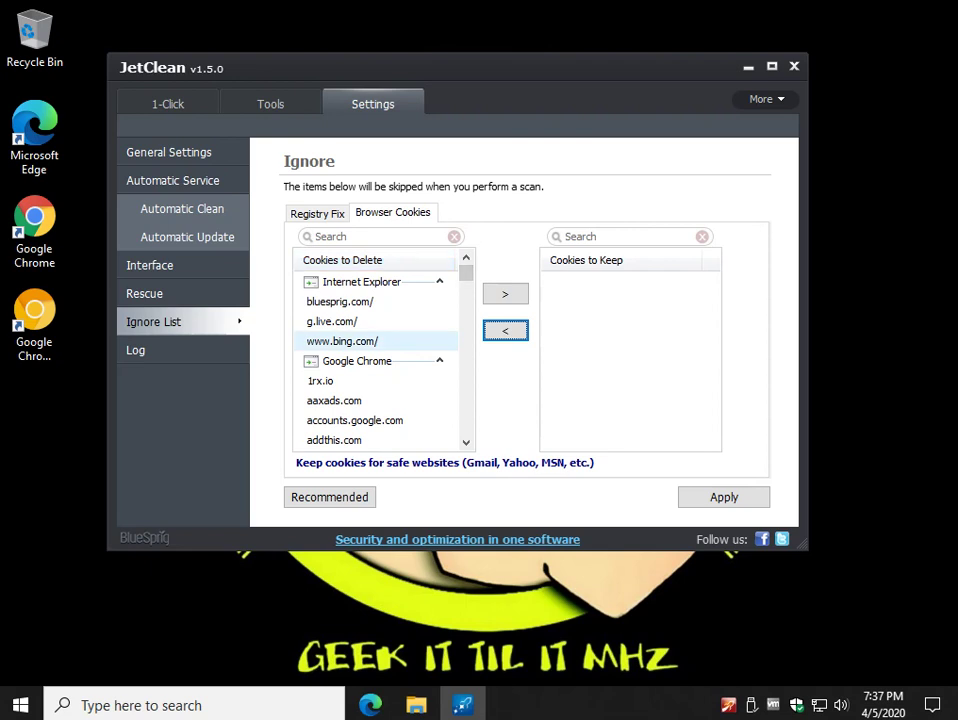
- Look at the search for Cookies to Delete, and go back through General Settings to the 1-Click results
{"action": "left_click", "coordinate": [368, 238]}
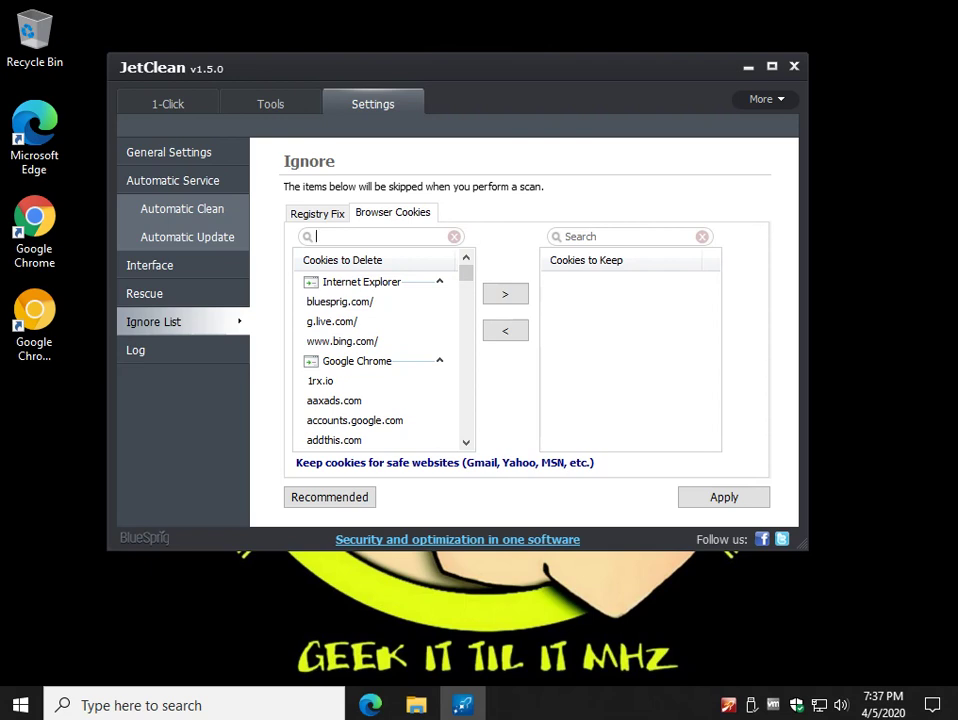
{"action": "key", "text": "Tab"}
{"action": "key", "text": "Tab"}
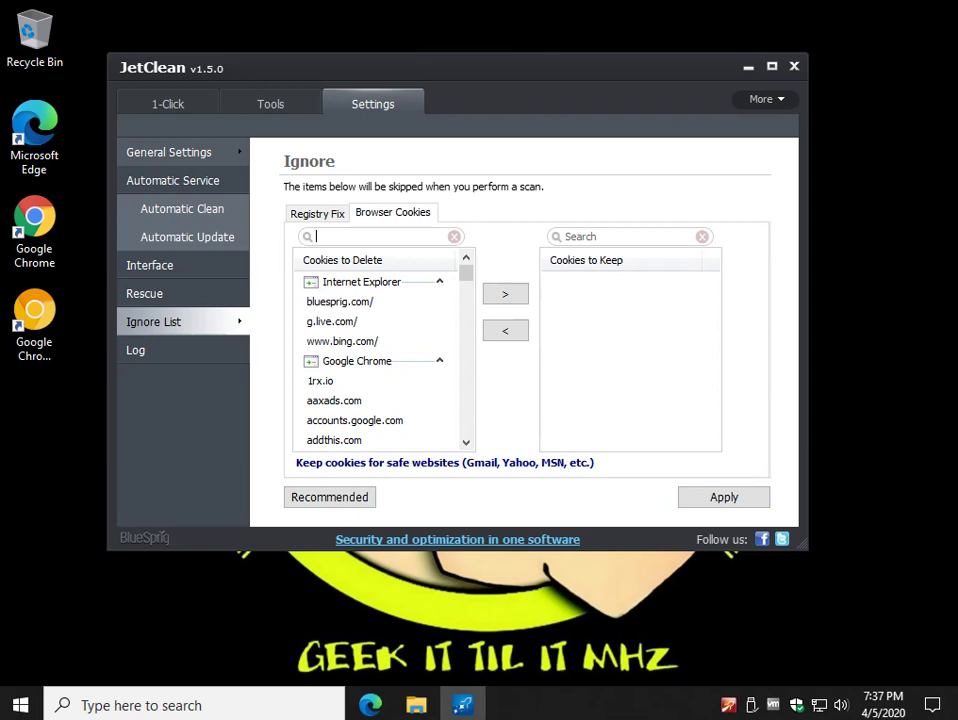
{"action": "left_click", "coordinate": [170, 153]}
{"action": "left_click", "coordinate": [168, 104]}
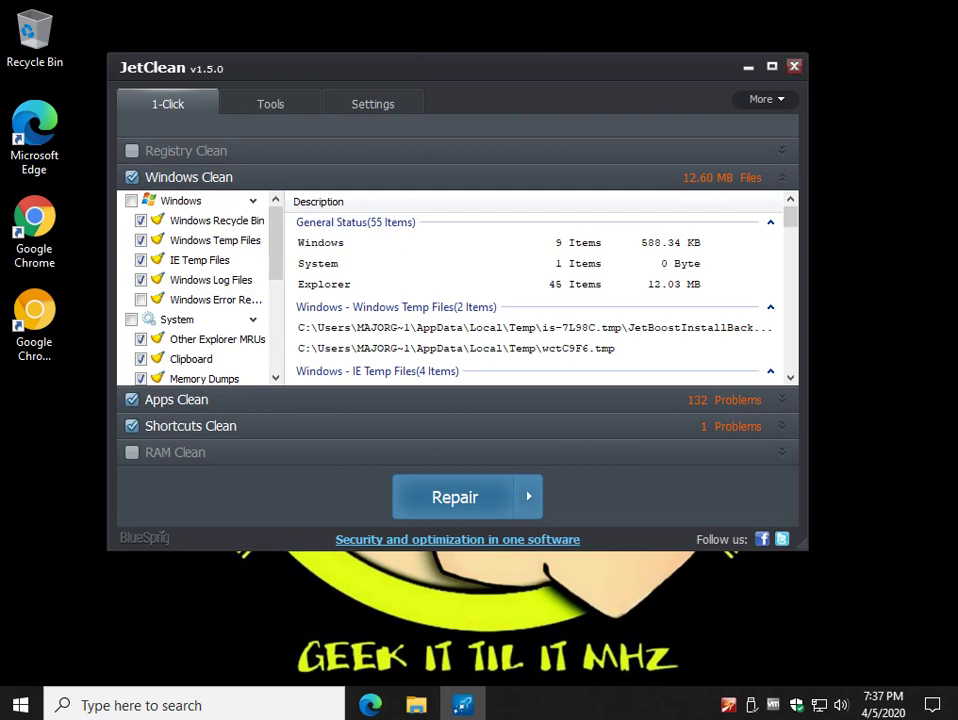
- Close JetClean, switch to File Explorer, and restore the boosted services while exiting JetBoost
{"action": "left_click", "coordinate": [794, 66]}
{"action": "left_click", "coordinate": [416, 705]}
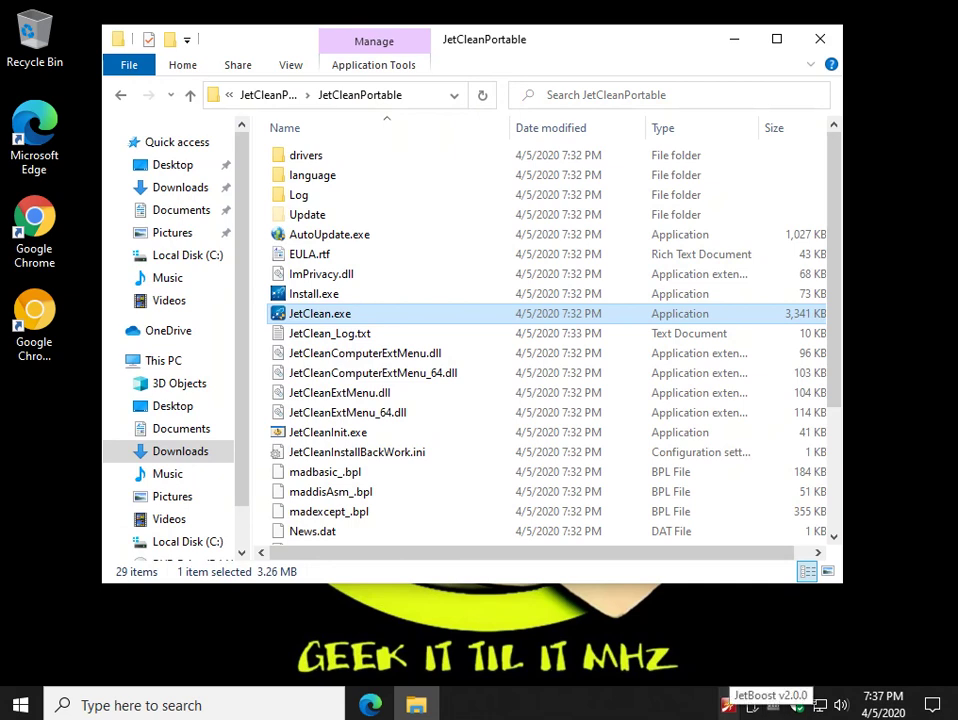
{"action": "right_click", "coordinate": [729, 705]}
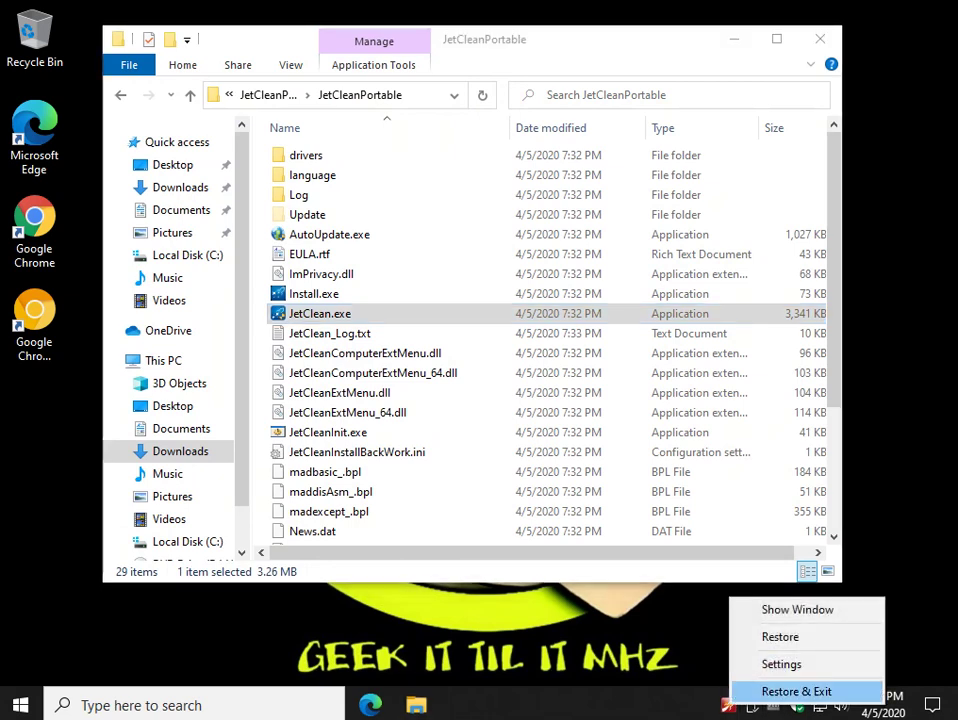
{"action": "left_click", "coordinate": [724, 706]}
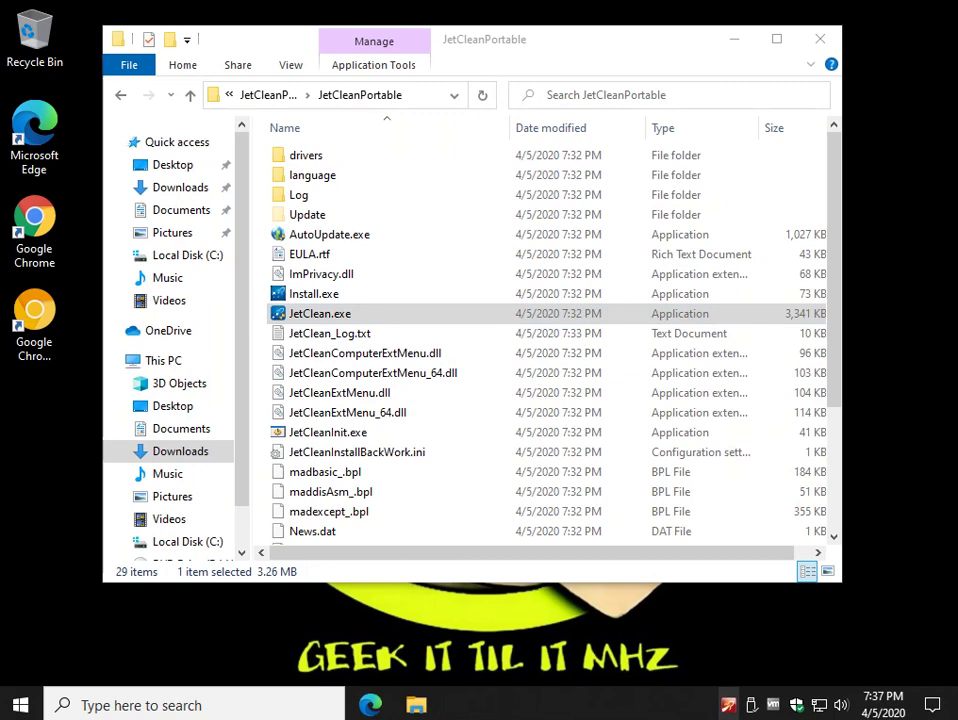
{"action": "right_click", "coordinate": [723, 706]}
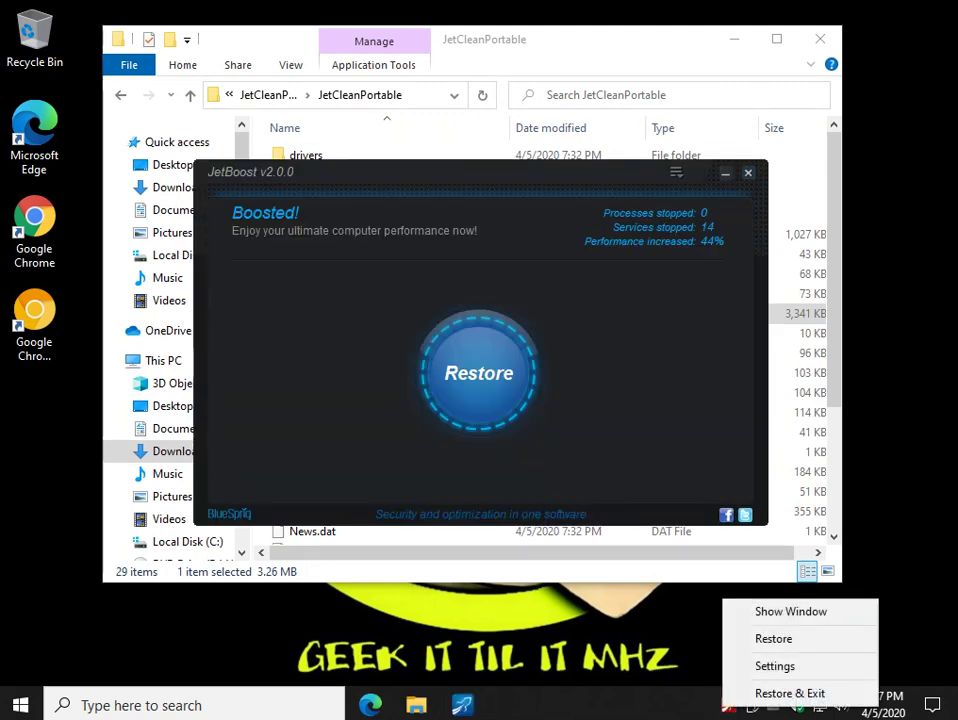
{"action": "left_click", "coordinate": [790, 693]}
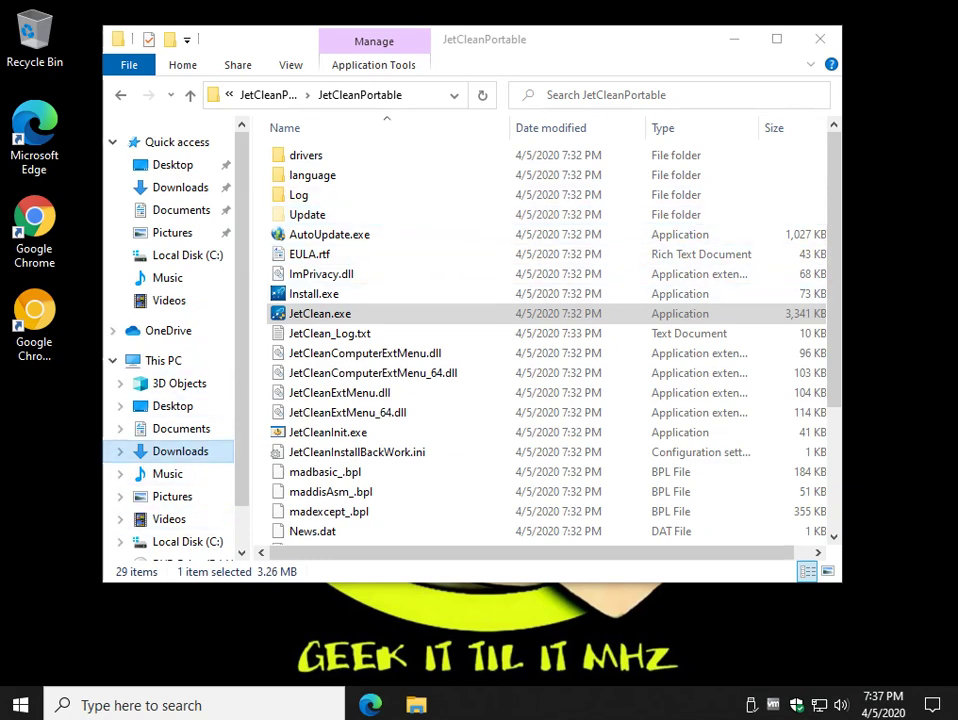
- Delete the JetCleanPortable folder and JetCleanPortable.zip from Downloads, and close File Explorer
{"action": "left_click", "coordinate": [180, 451]}
{"action": "left_click", "coordinate": [339, 182]}
{"action": "left_click", "coordinate": [331, 202]}
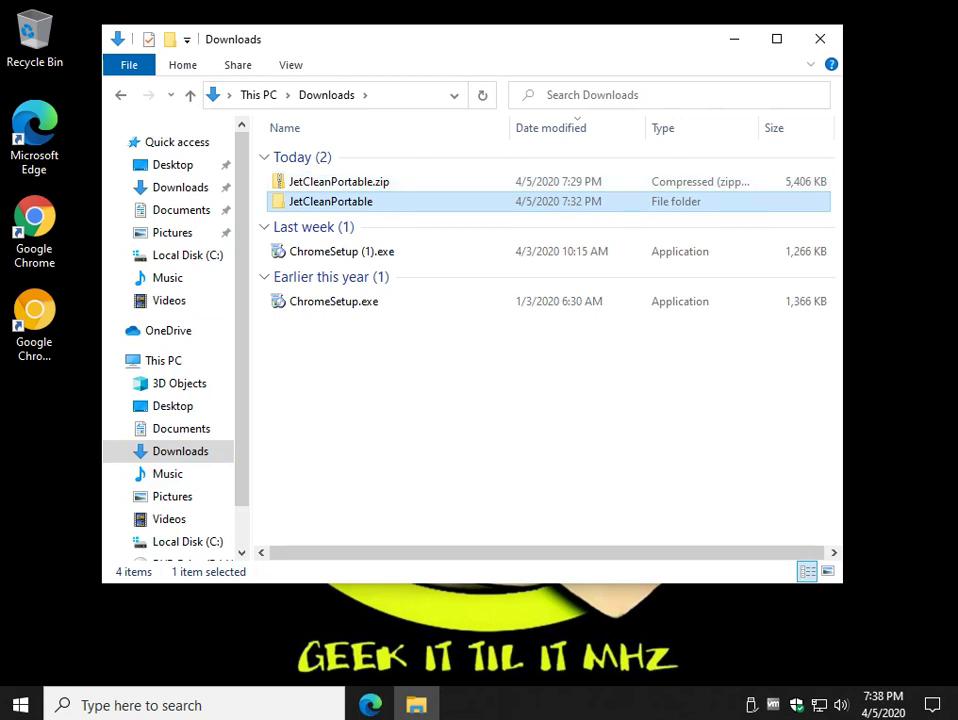
{"action": "key", "text": "Delete"}
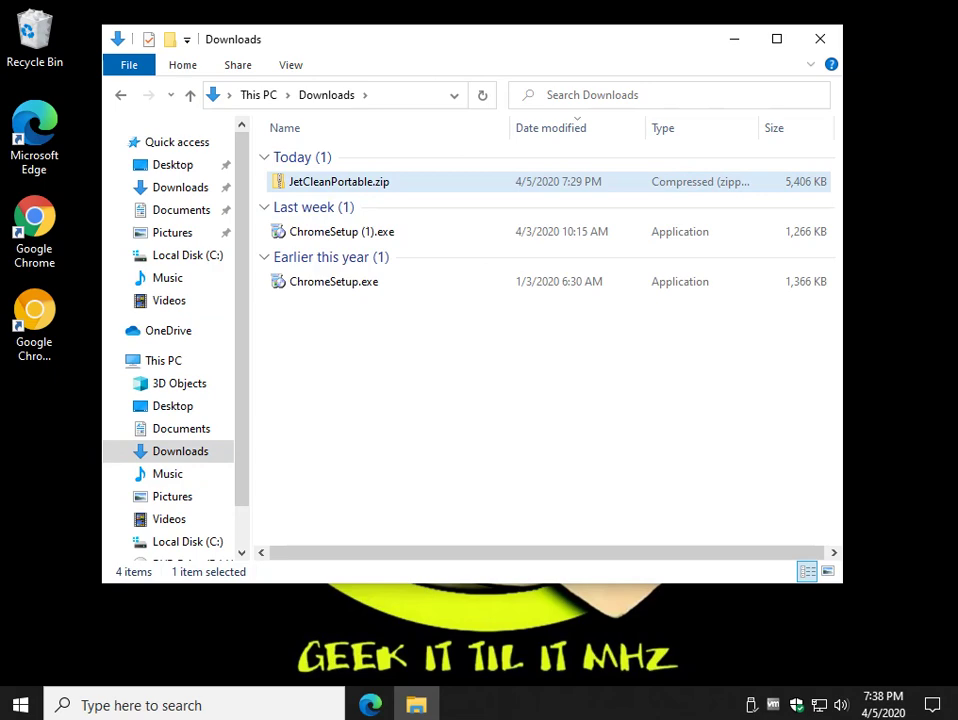
{"action": "key", "text": "Delete"}
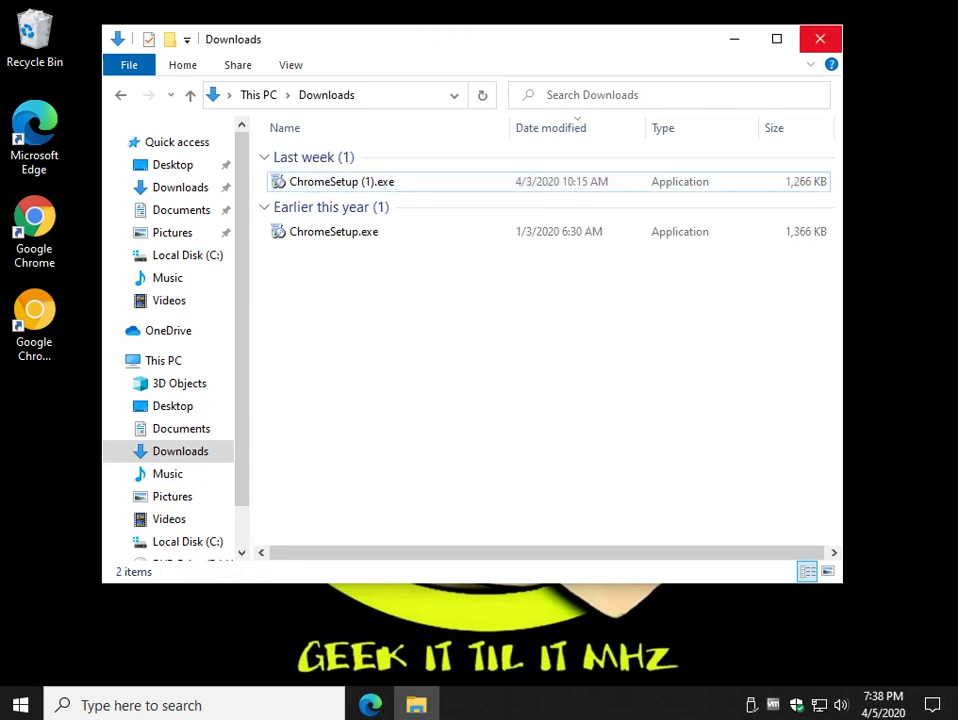
{"action": "left_click", "coordinate": [820, 38]}
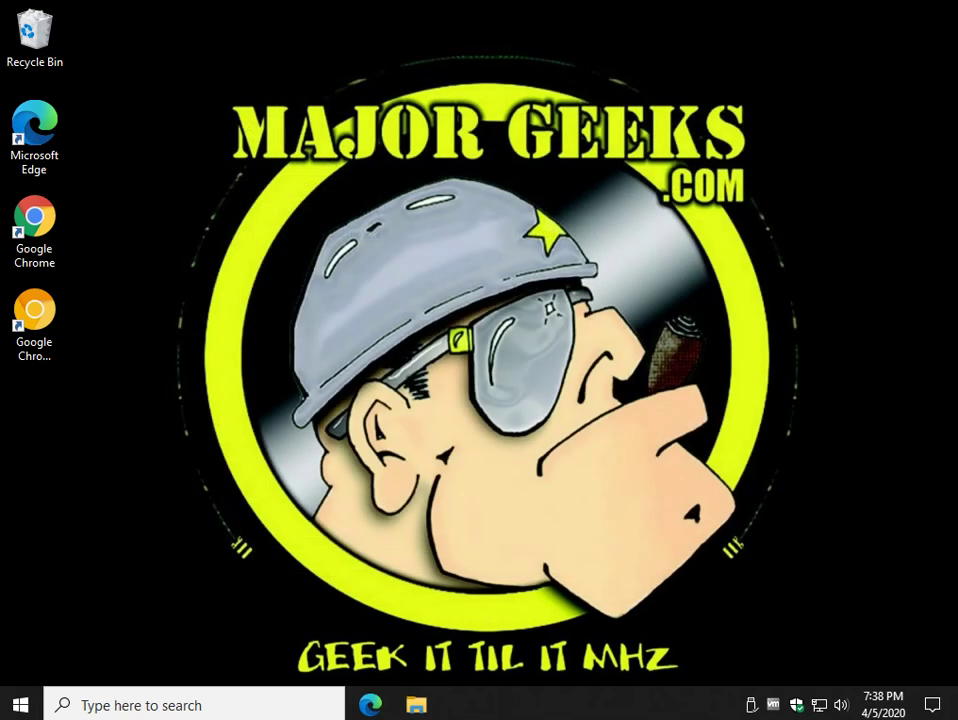